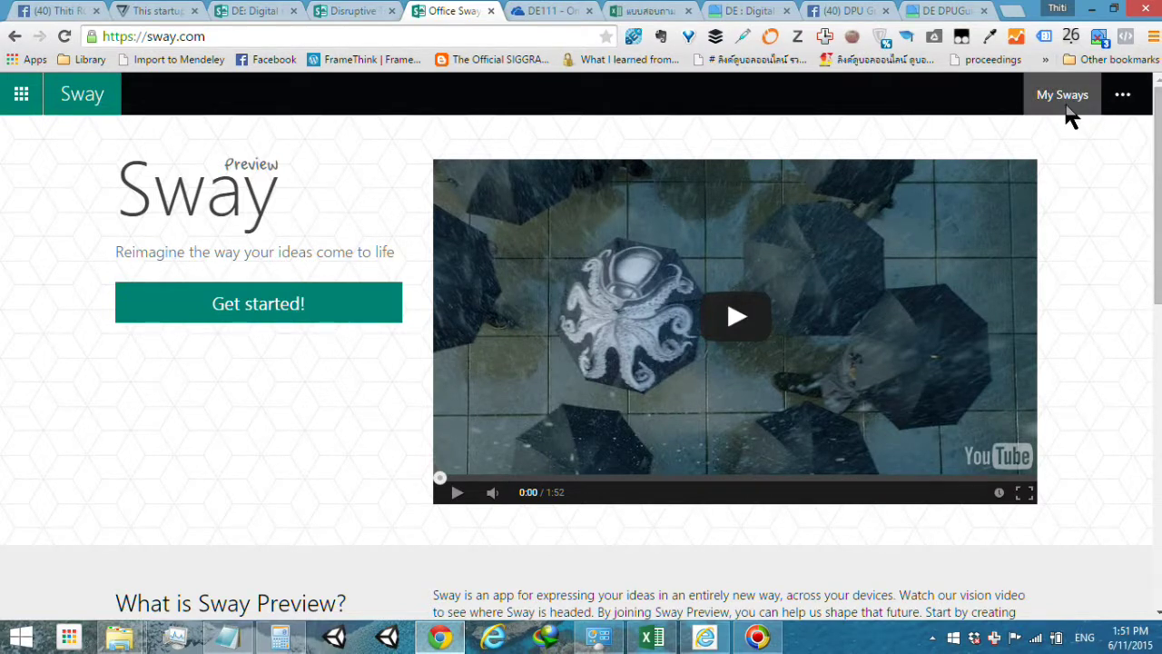
- Go to My Sways to list the five existing Sways
left_click(1060, 107)
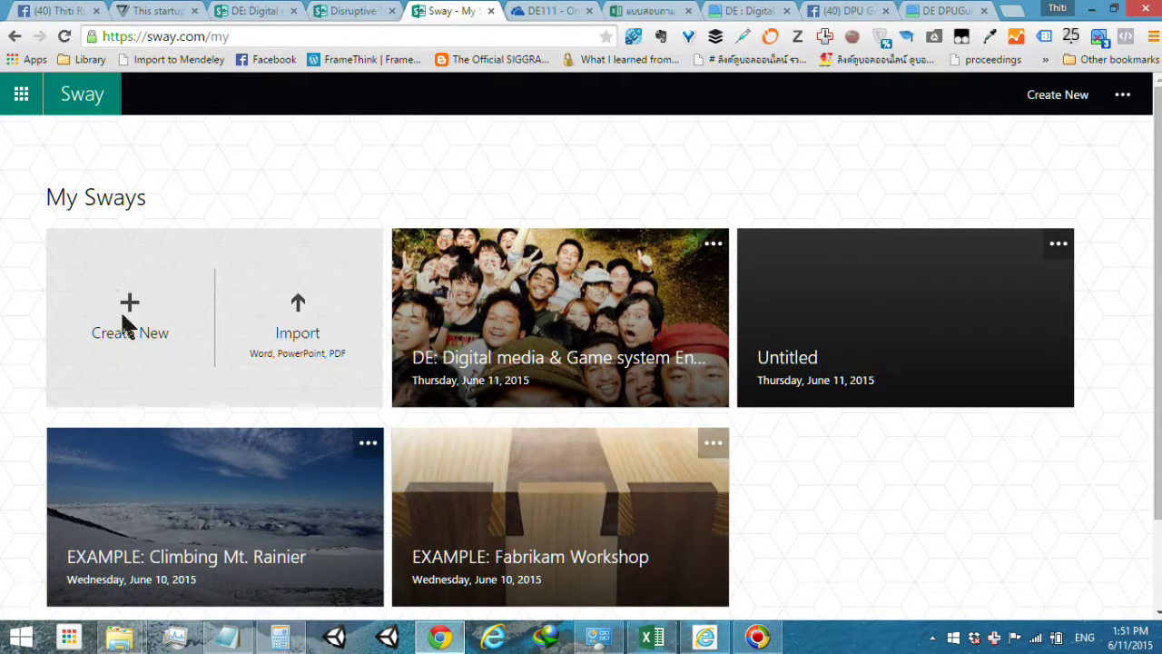
- Create a new blank Sway with an empty Title card
left_click(125, 304)
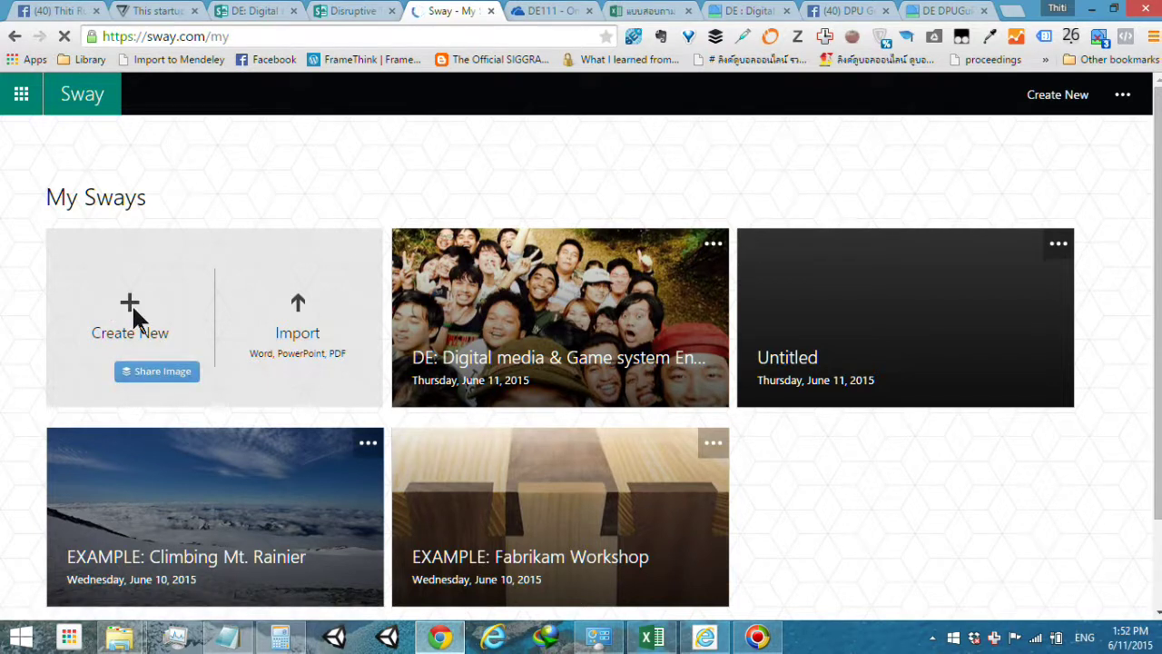
scroll(132, 304, "down", 2)
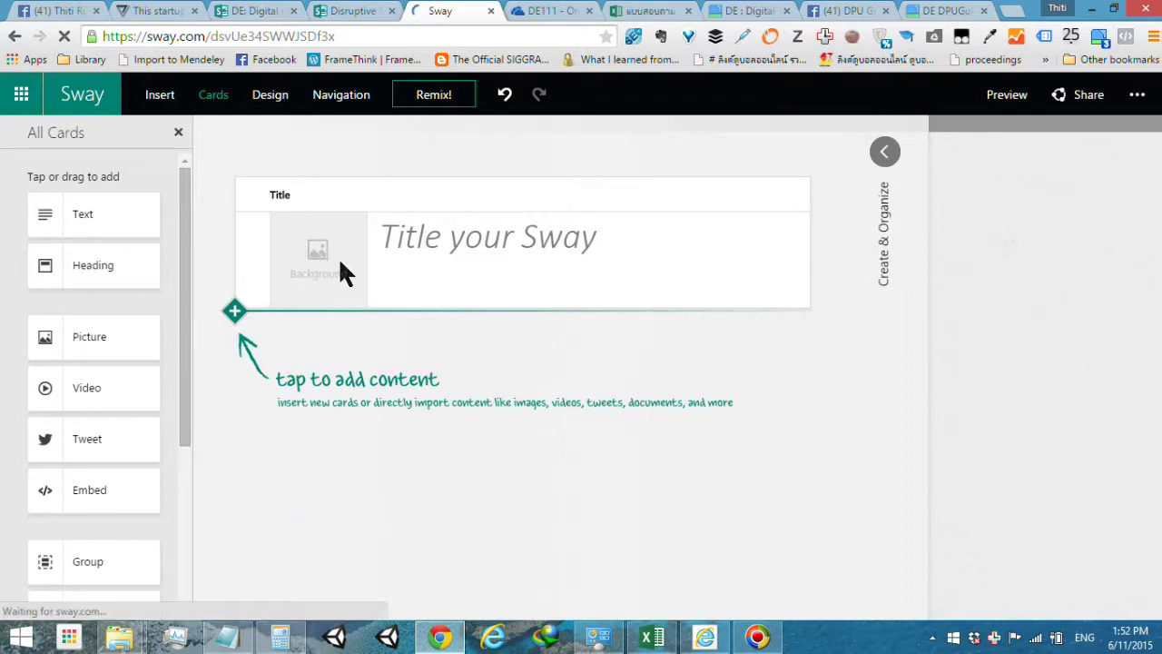
- Search Bing for Creative Commons images of 'ผู้หญิง' for the title card background
left_click(314, 254)
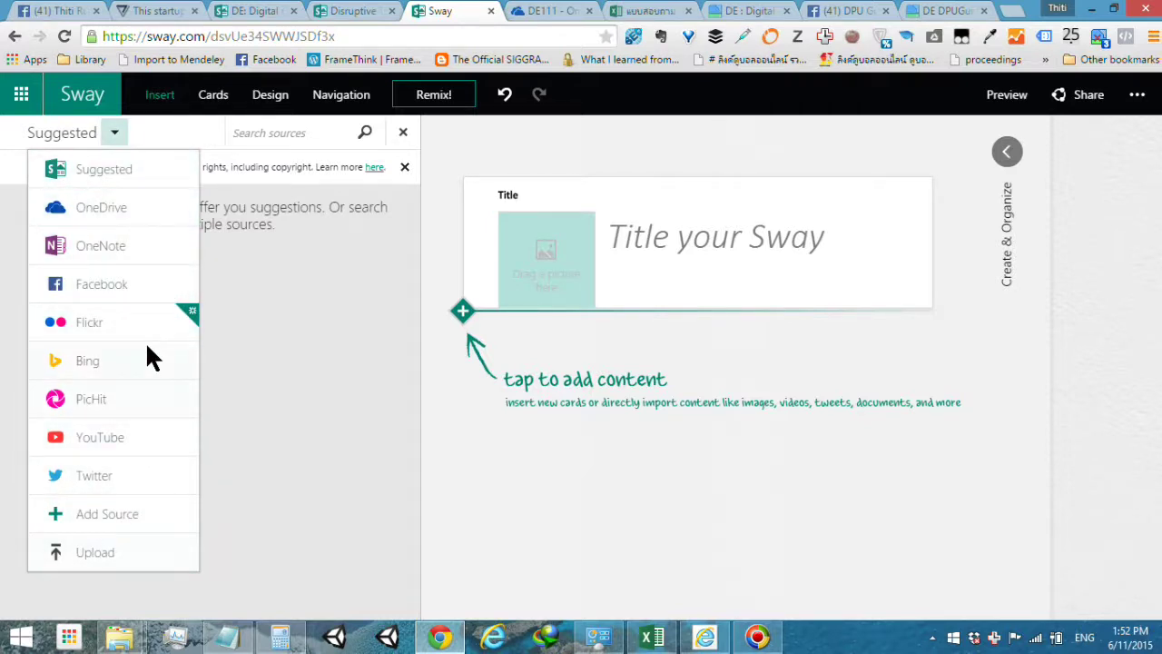
left_click(128, 358)
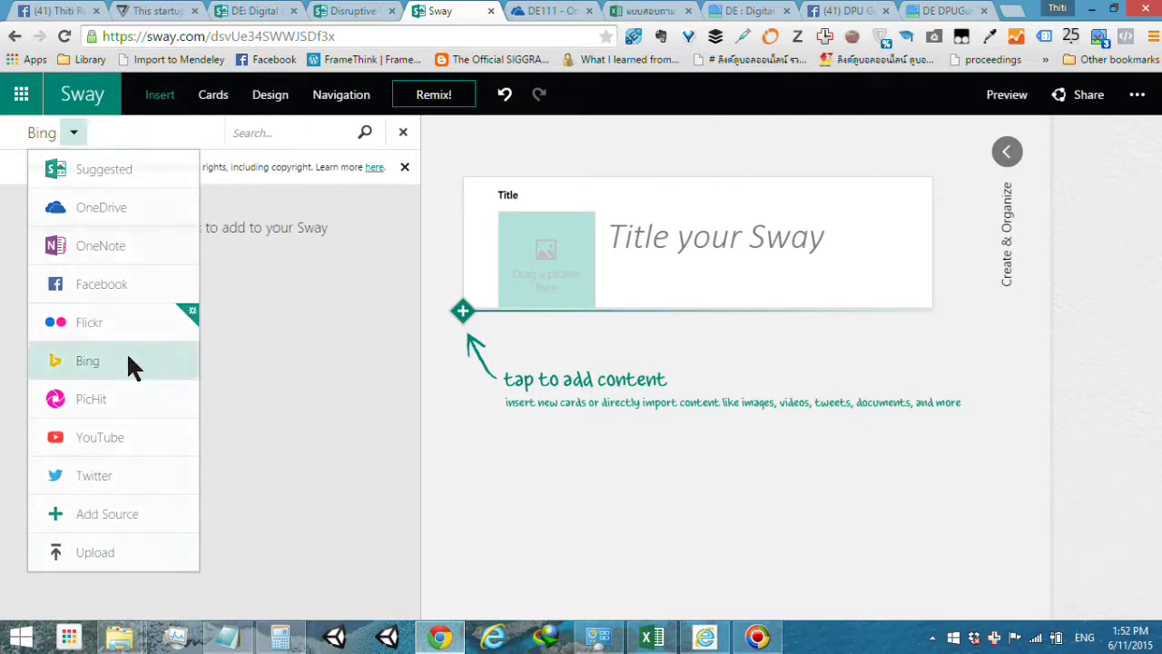
left_click(74, 127)
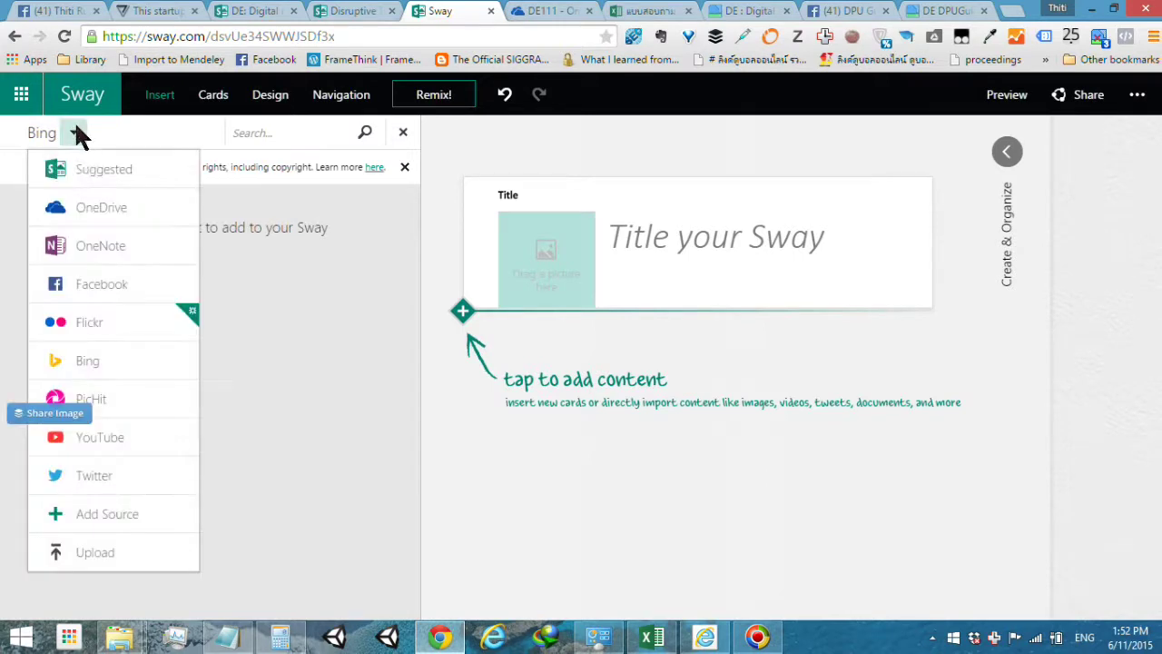
left_click(112, 355)
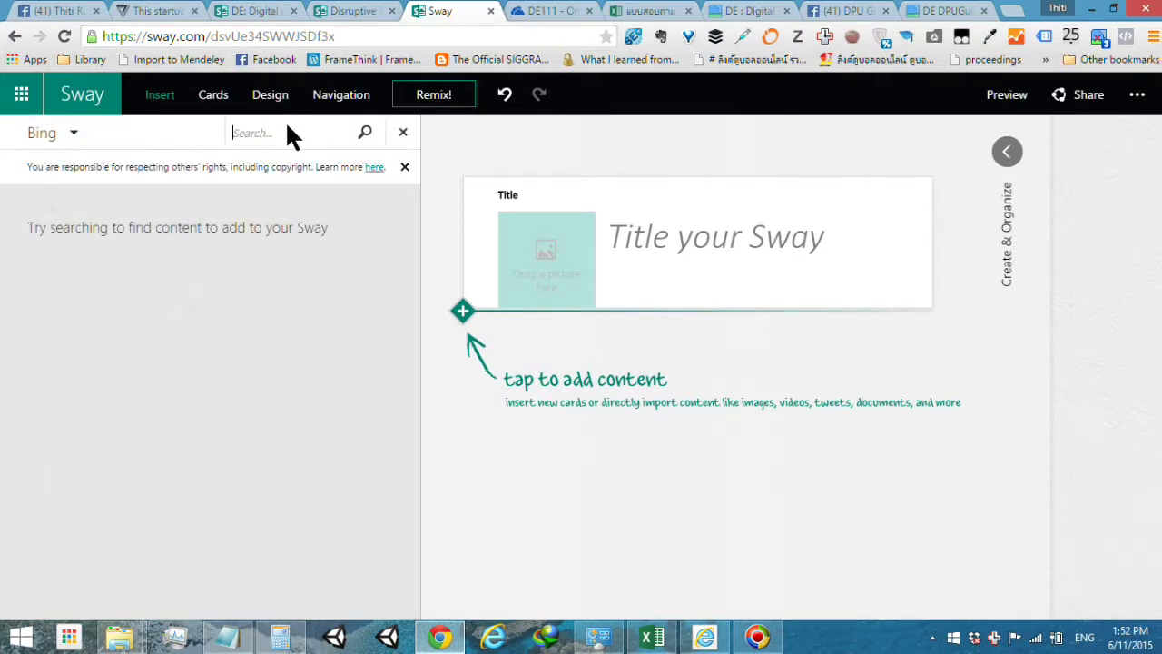
type("l")
key("BackSpace")
key("grave")
type("ส")
type("ู้หญิง")
key("Return")
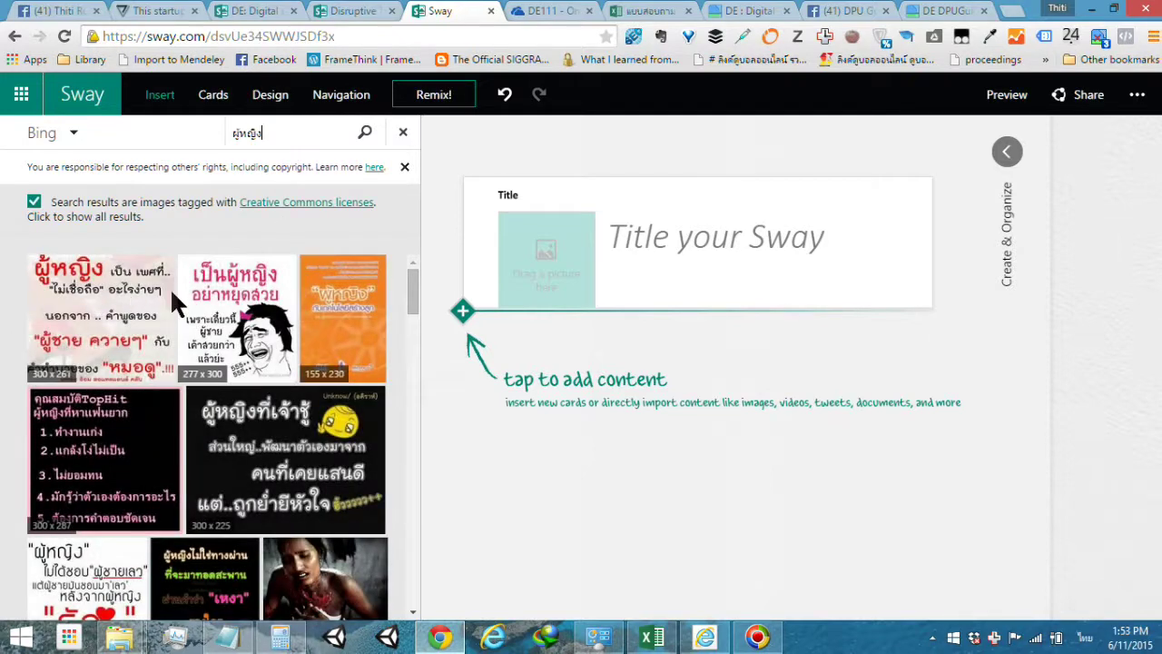
scroll(254, 363, "down", 1)
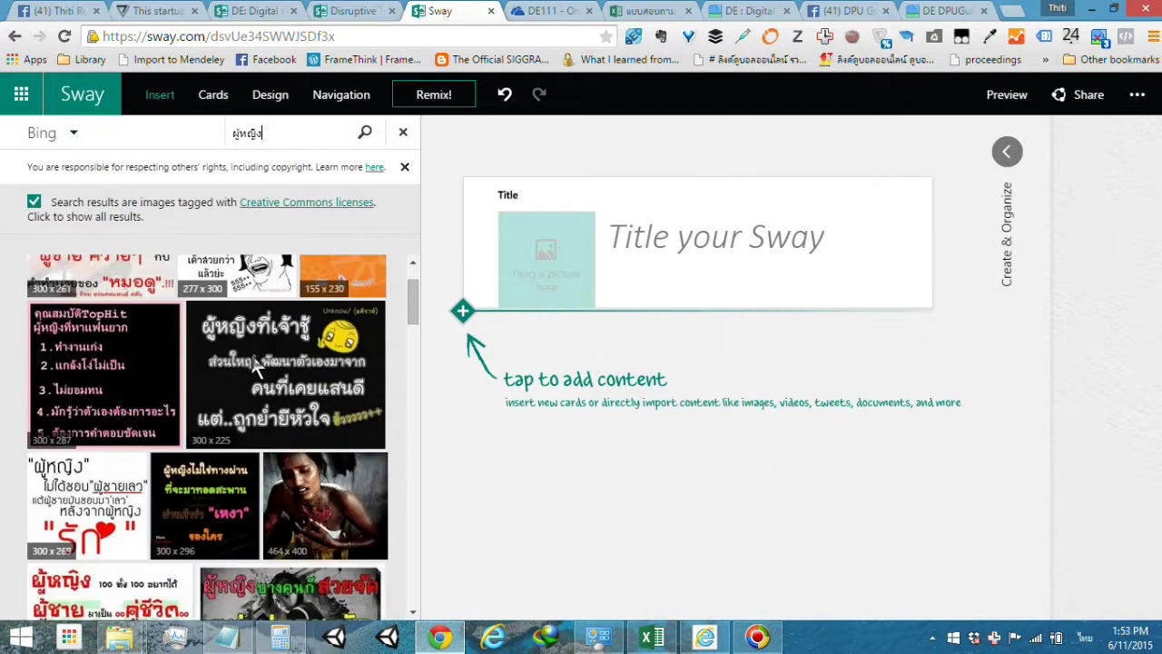
scroll(257, 365, "up", 1)
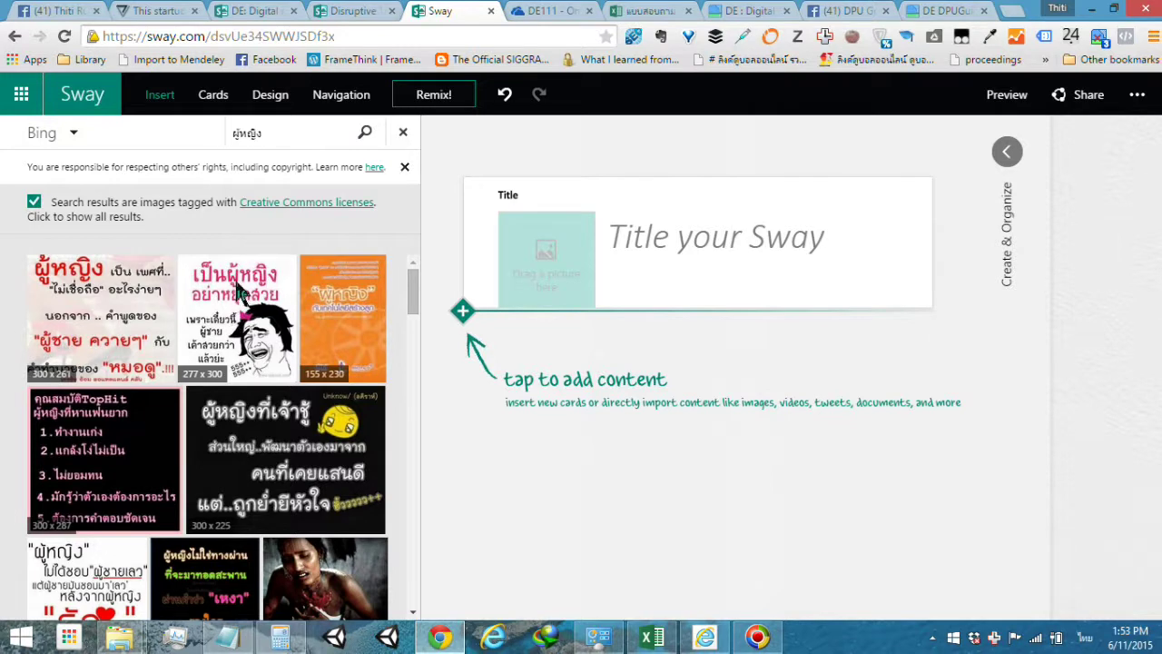
- Add the pink-titled cartoon meme image as the title card's background
left_click(242, 287)
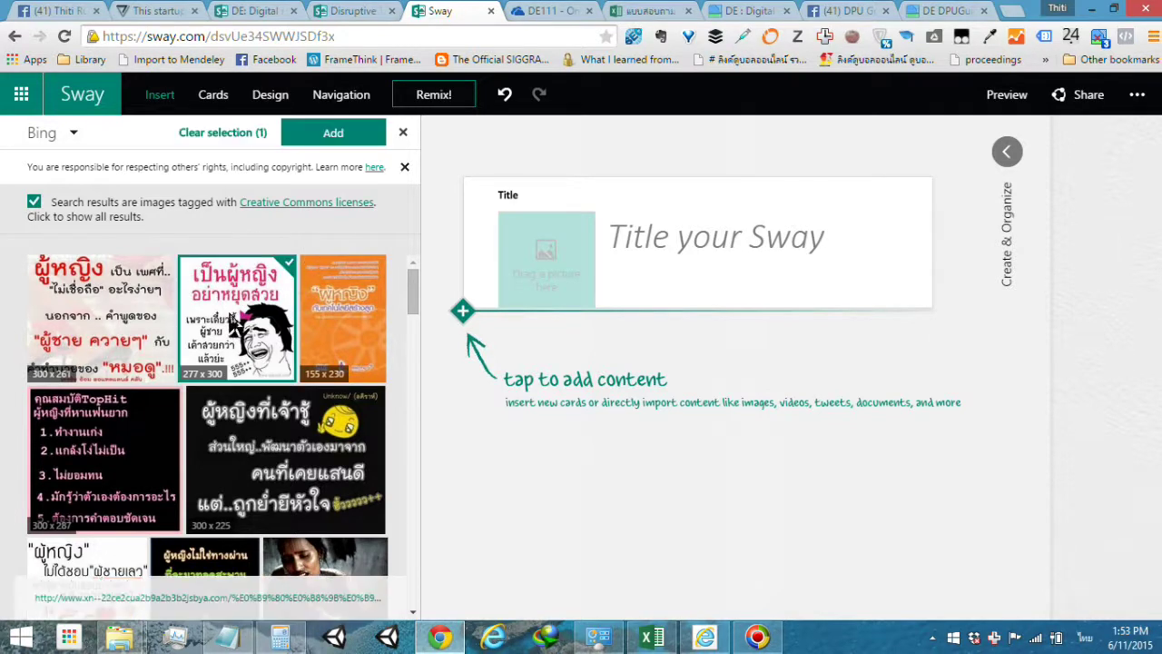
left_click(106, 284)
left_click(91, 284)
left_click(313, 145)
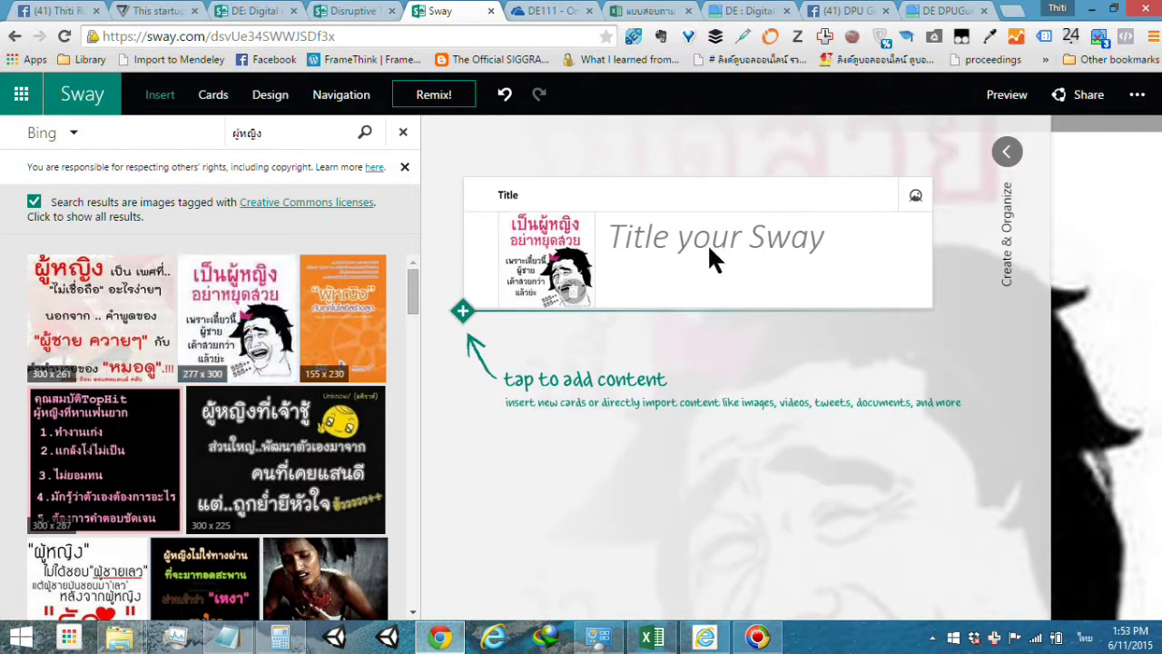
left_click(1009, 153)
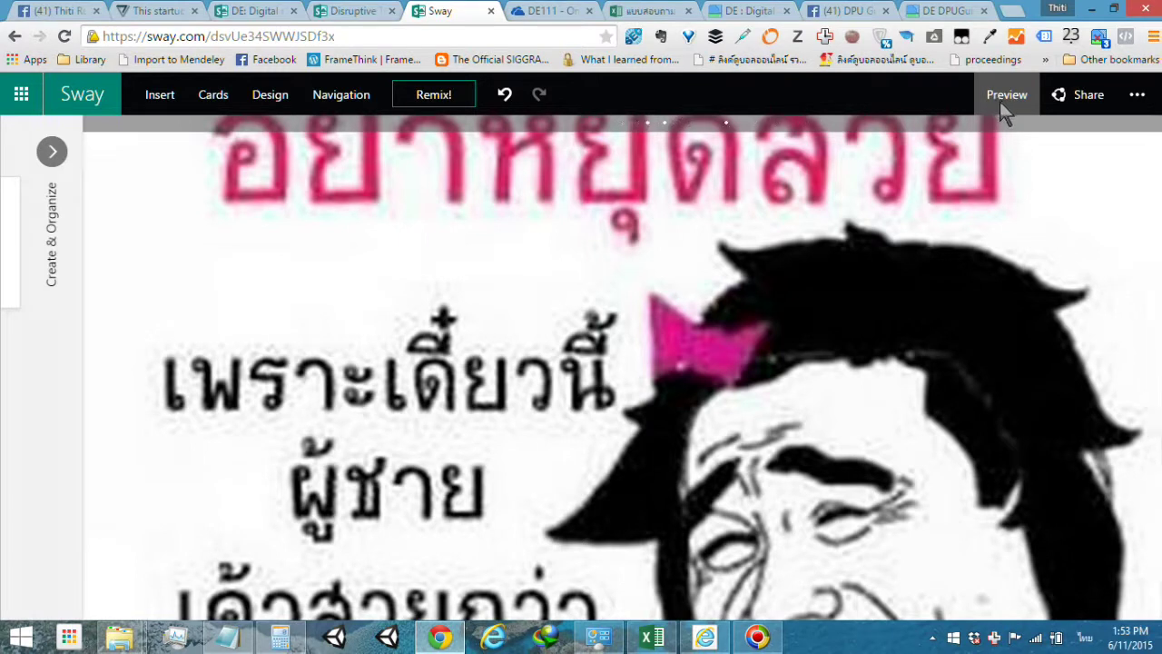
- Preview the Sway in play mode, then go back to the editor
left_click(1000, 101)
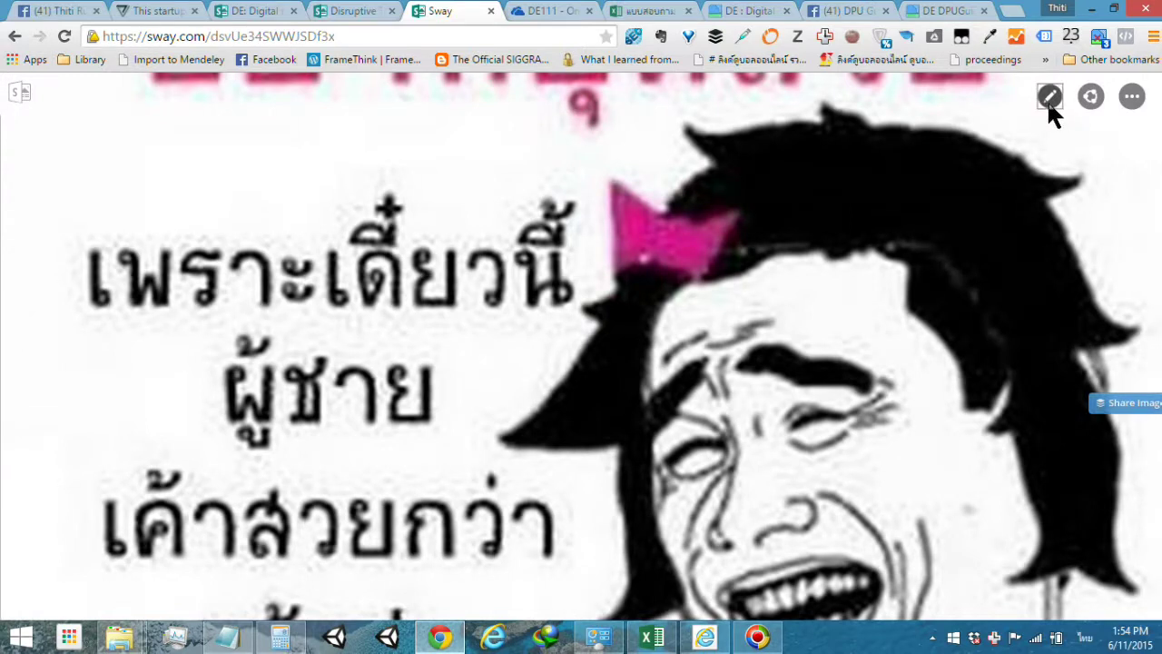
left_click(1049, 97)
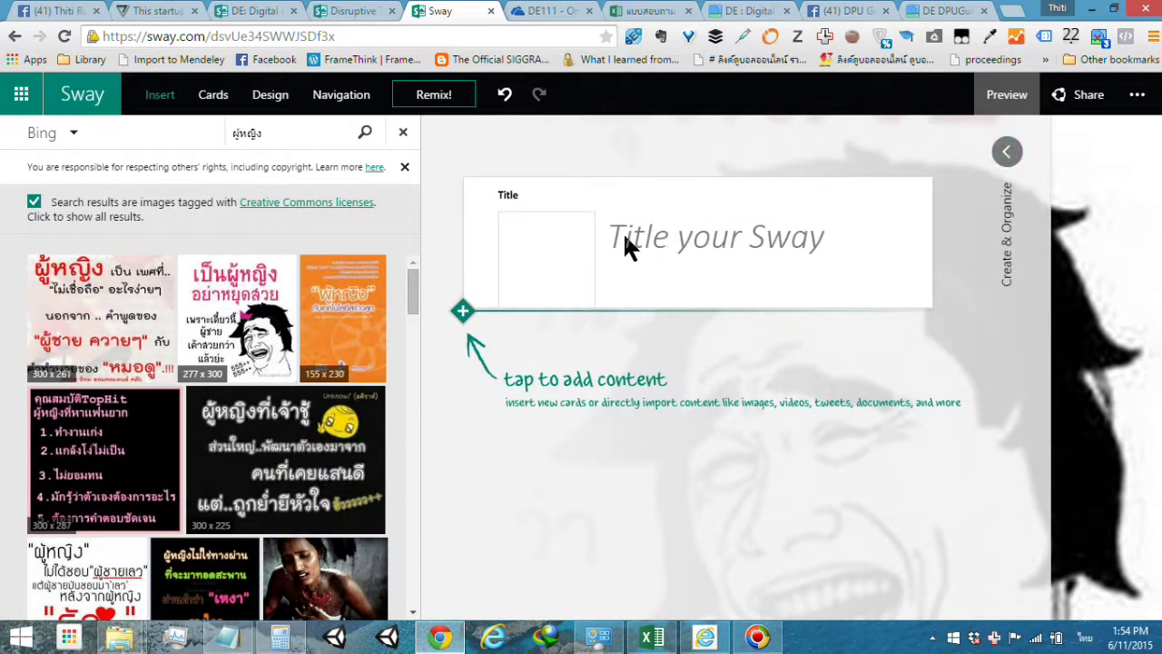
- Title the Sway 'ผู้หญิงอย่าหยุดหิว' and make it emphasised and italic
left_click(625, 241)
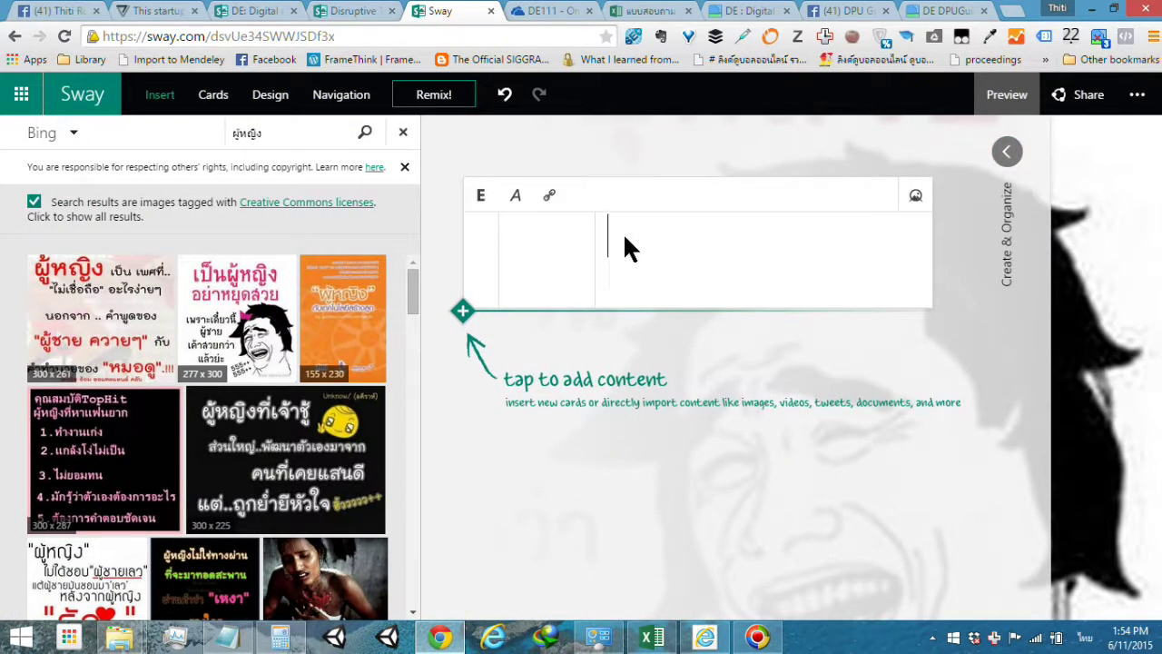
type("ผ")
type("ู้หญิงอย่า")
type("หยุดหิว")
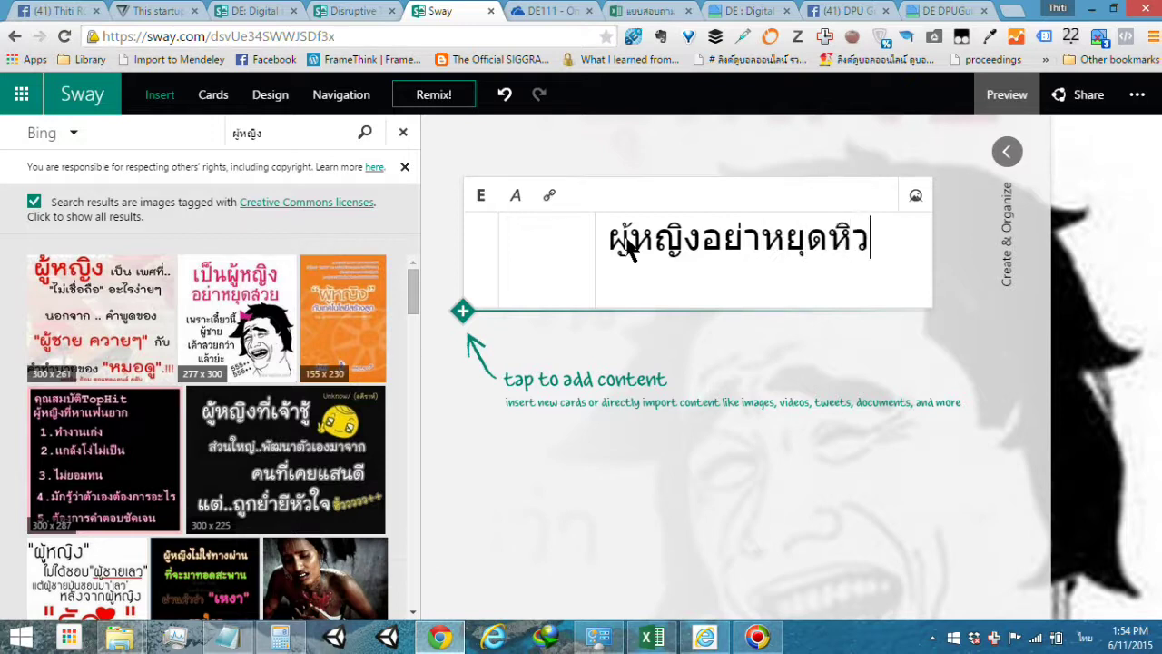
left_click_drag(886, 240, 610, 243)
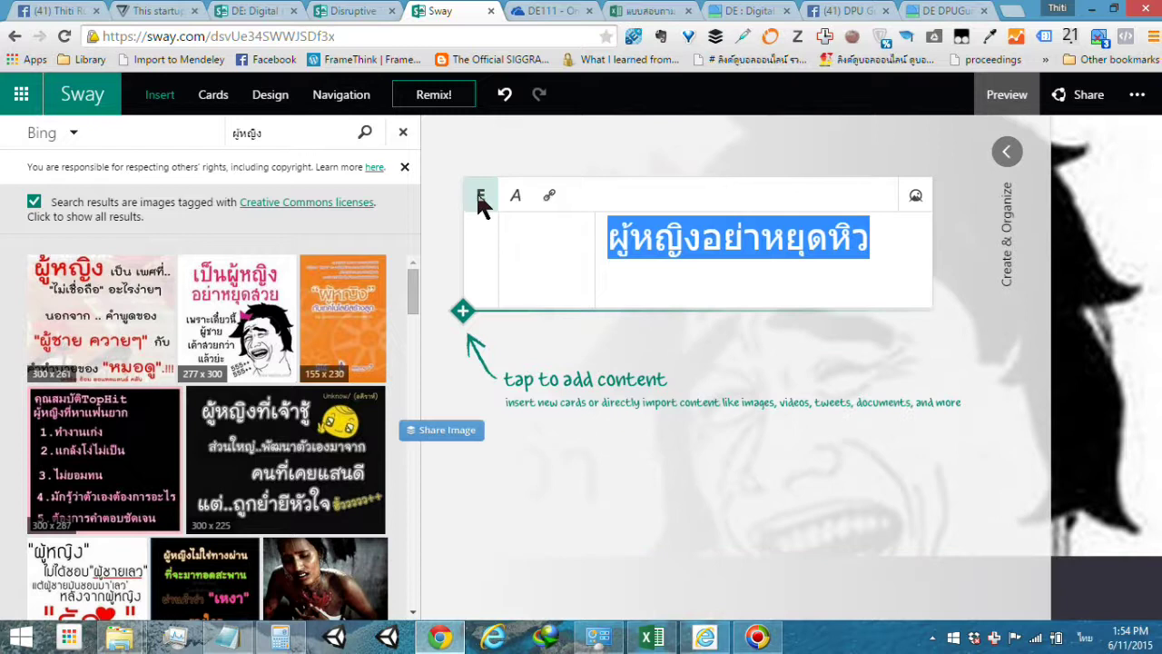
left_click(481, 198)
left_click(513, 196)
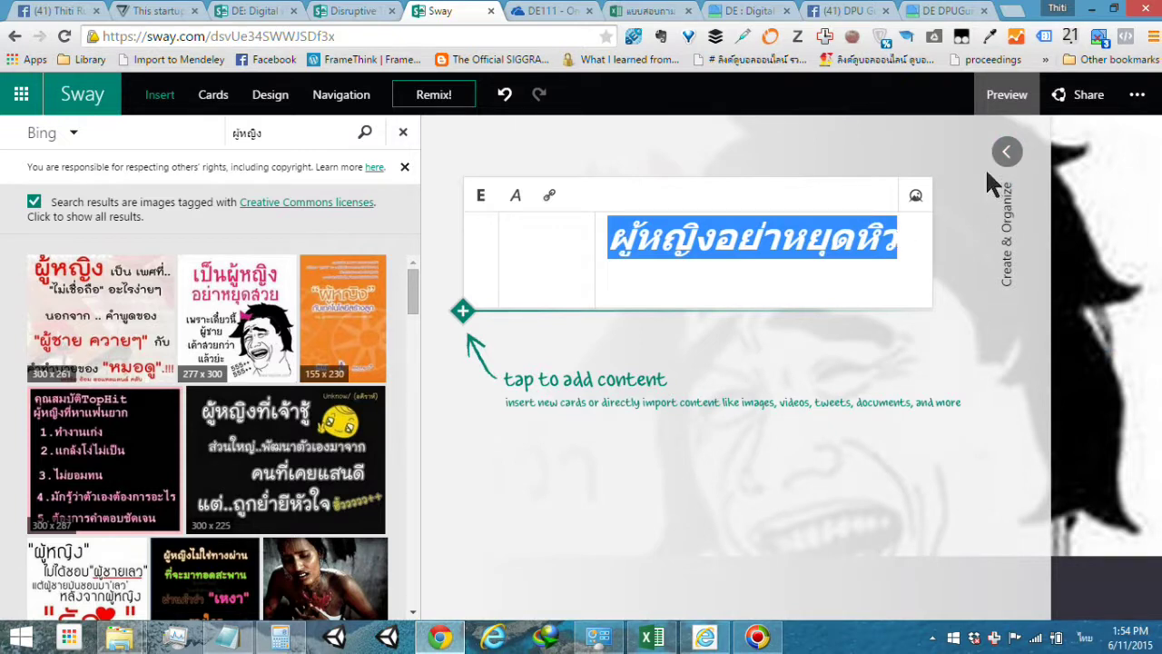
left_click(1010, 154)
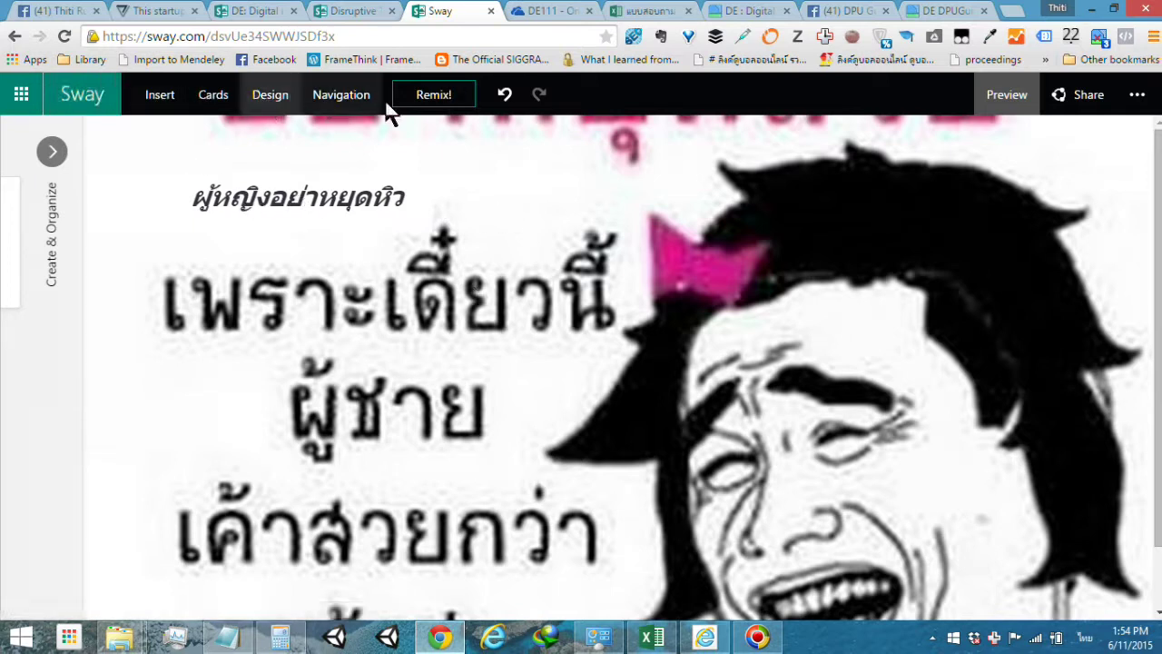
- Apply the green ABC design theme, then Remix the design
left_click(275, 98)
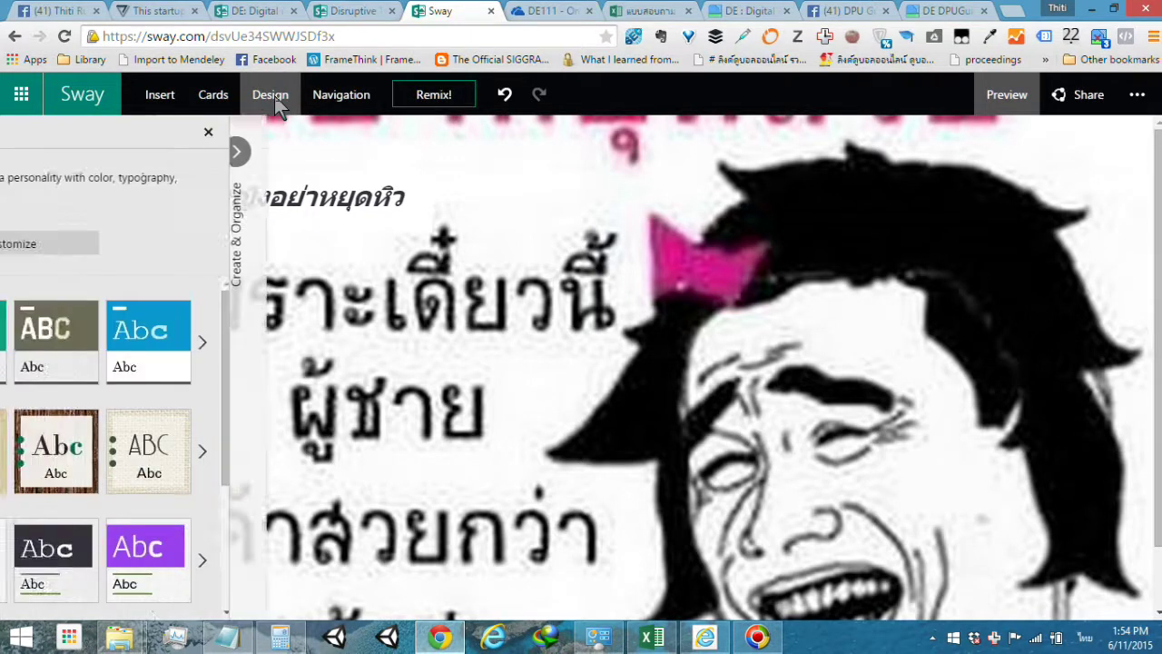
left_click(243, 345)
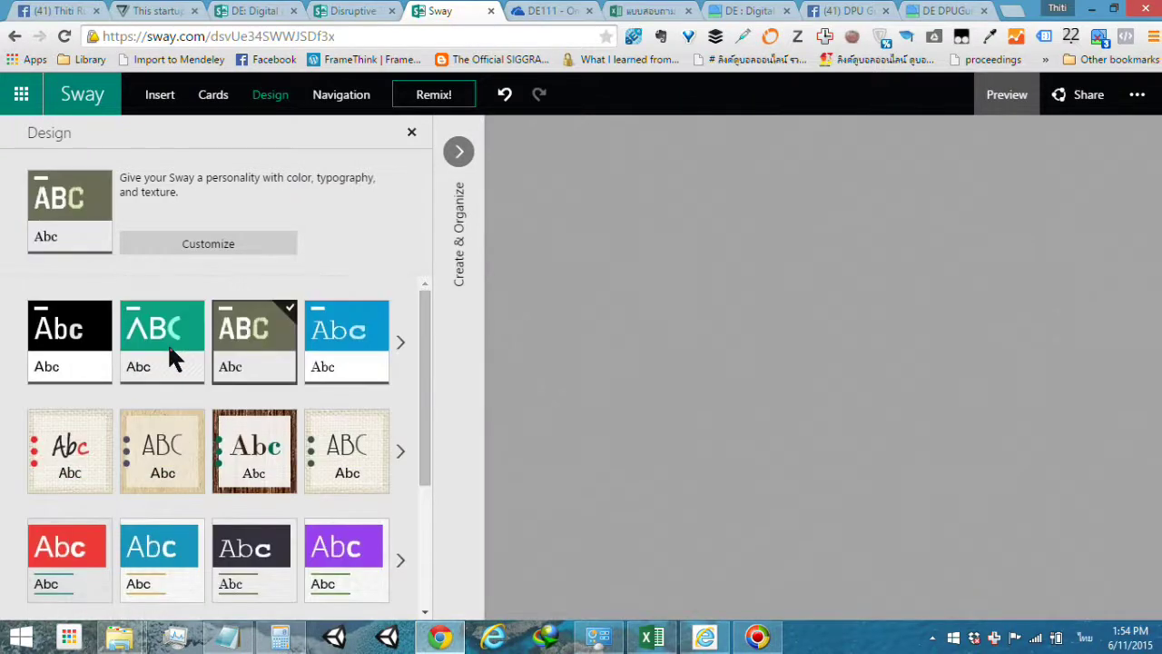
left_click(167, 341)
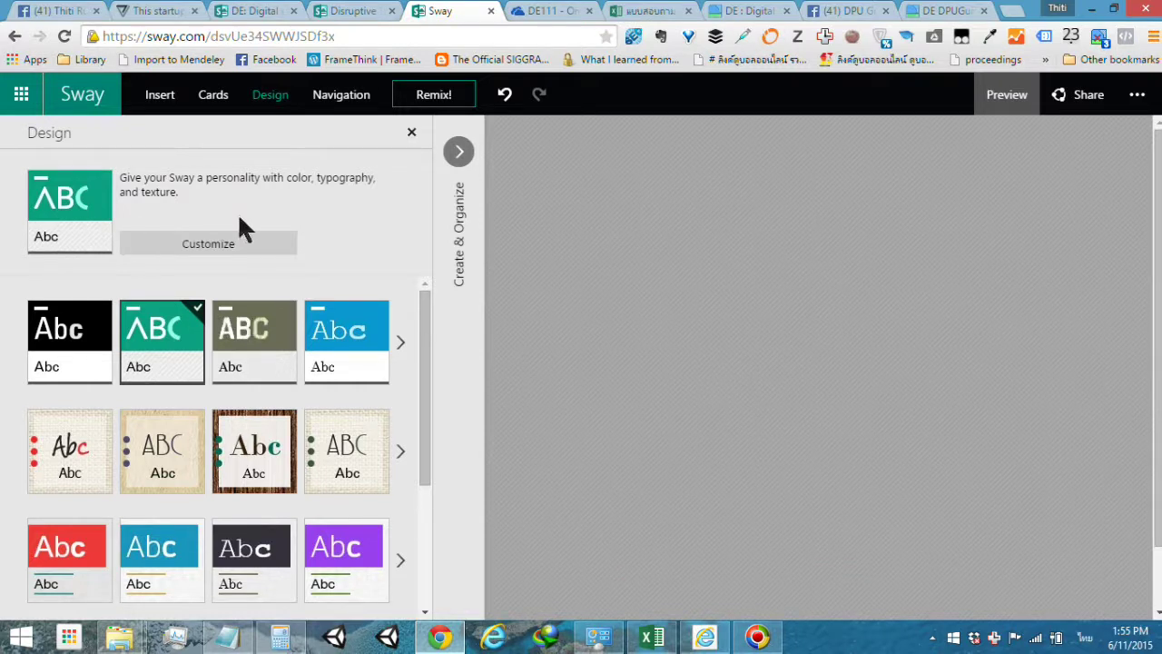
left_click(442, 102)
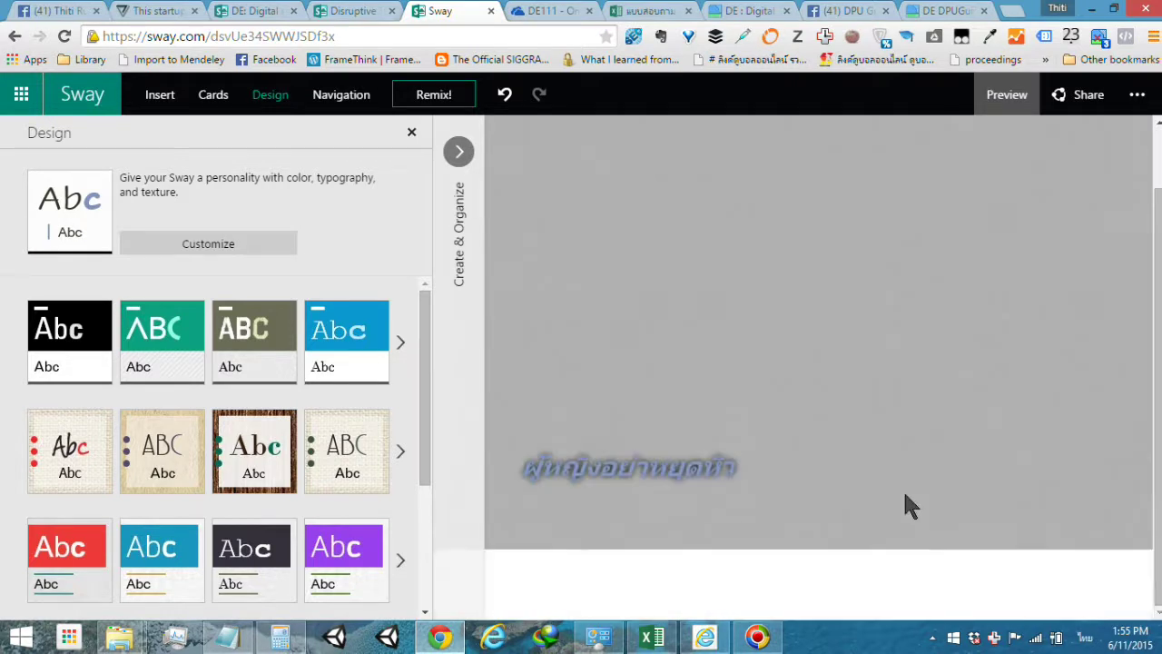
left_click(459, 152)
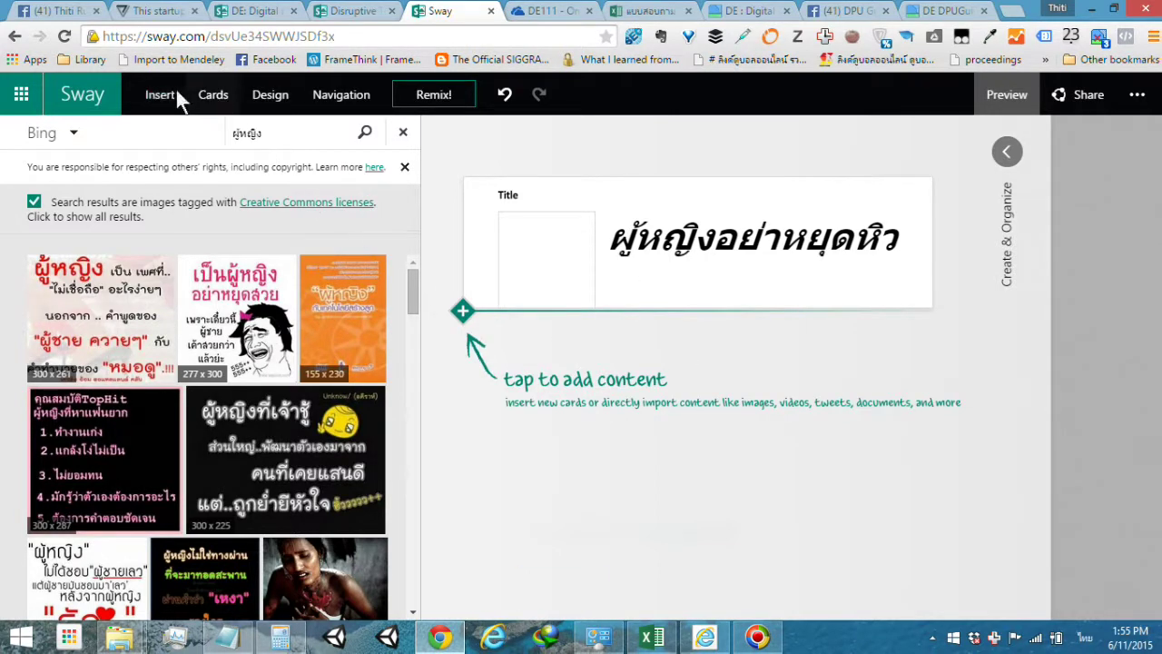
- Place a Picture card below the Title card and choose to add a picture
left_click(213, 101)
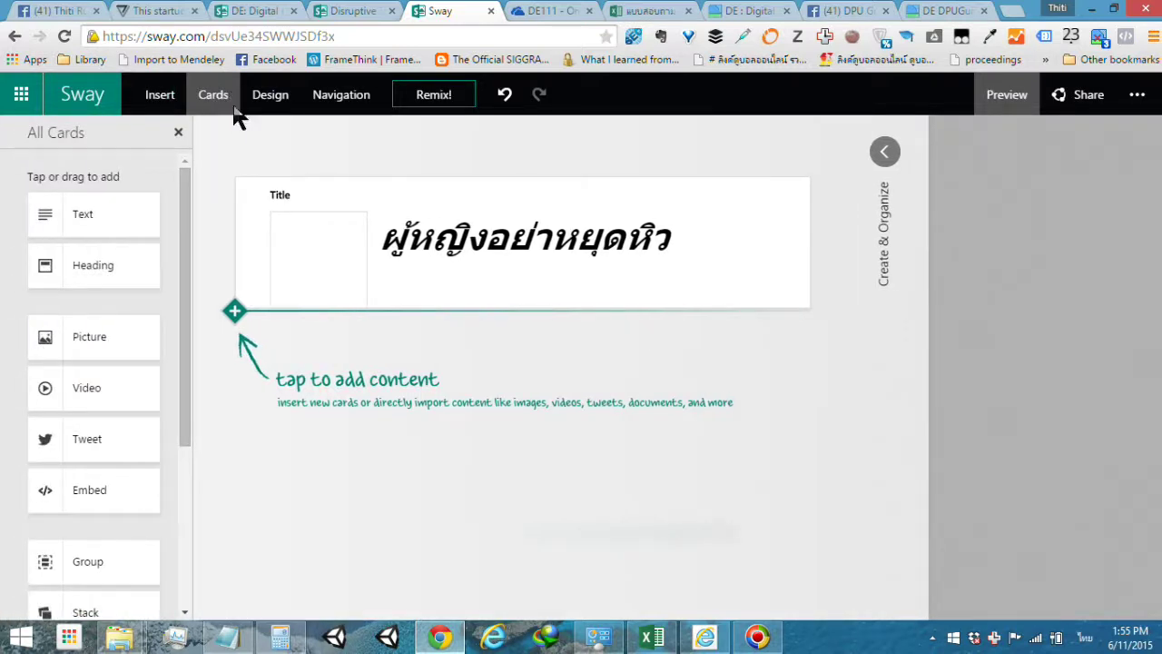
scroll(189, 211, "down", 2)
scroll(192, 192, "up", 2)
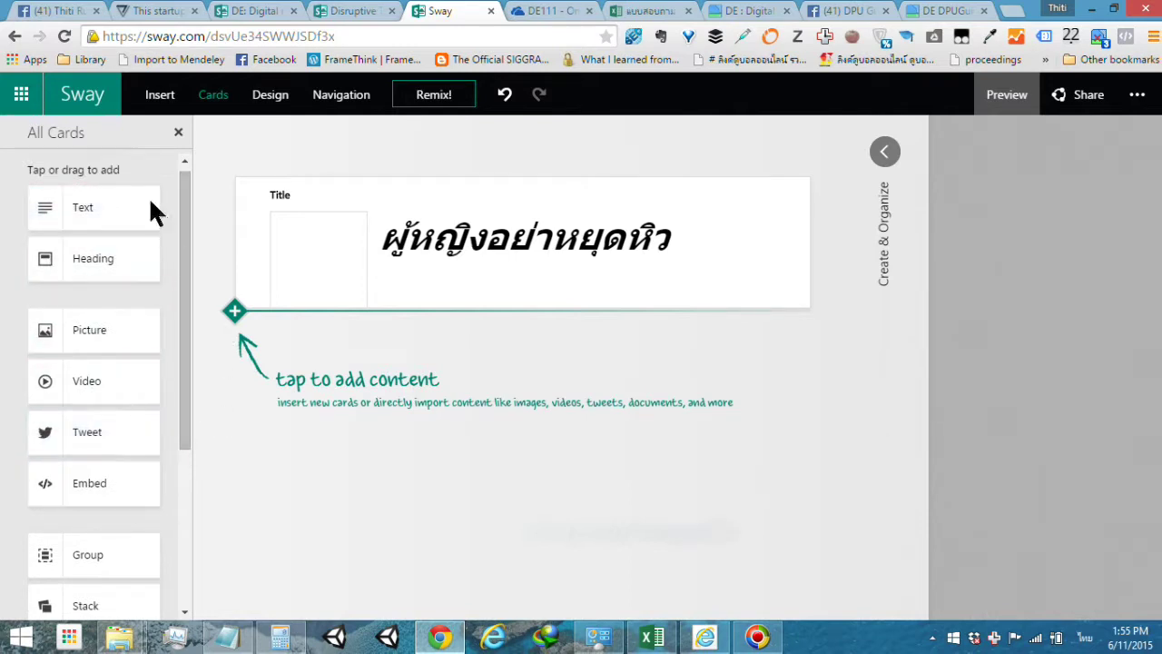
scroll(185, 263, "down", 1)
scroll(189, 272, "down", 1)
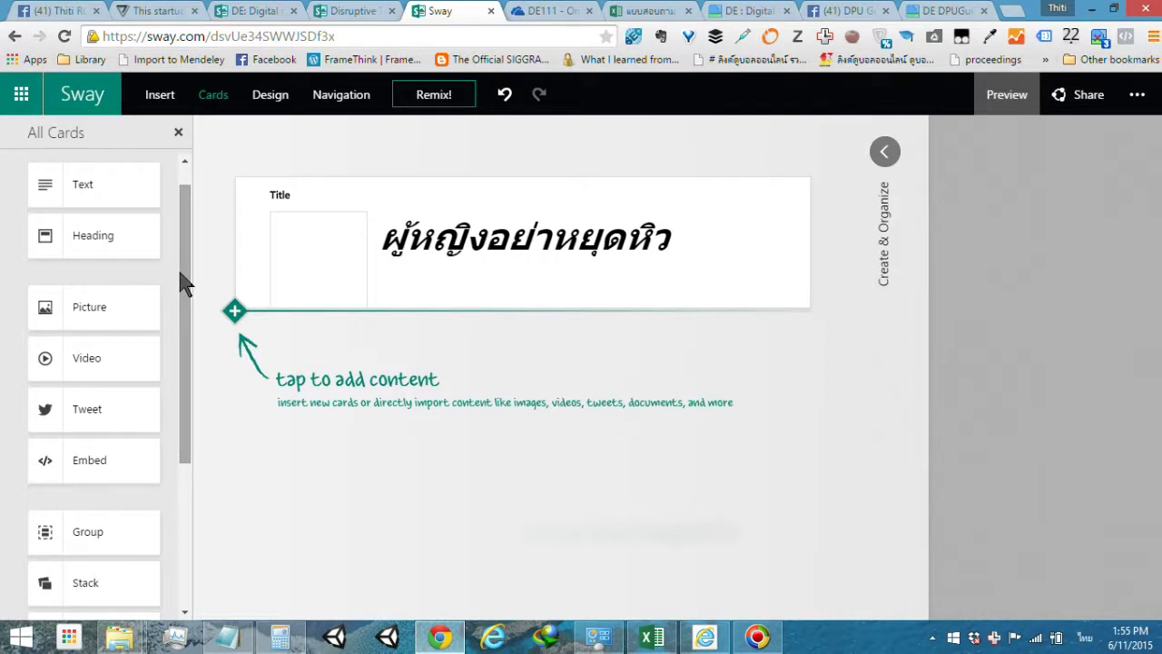
mouse_move(65, 308)
left_mouse_down()
mouse_move(454, 429)
mouse_move(435, 343)
left_mouse_up()
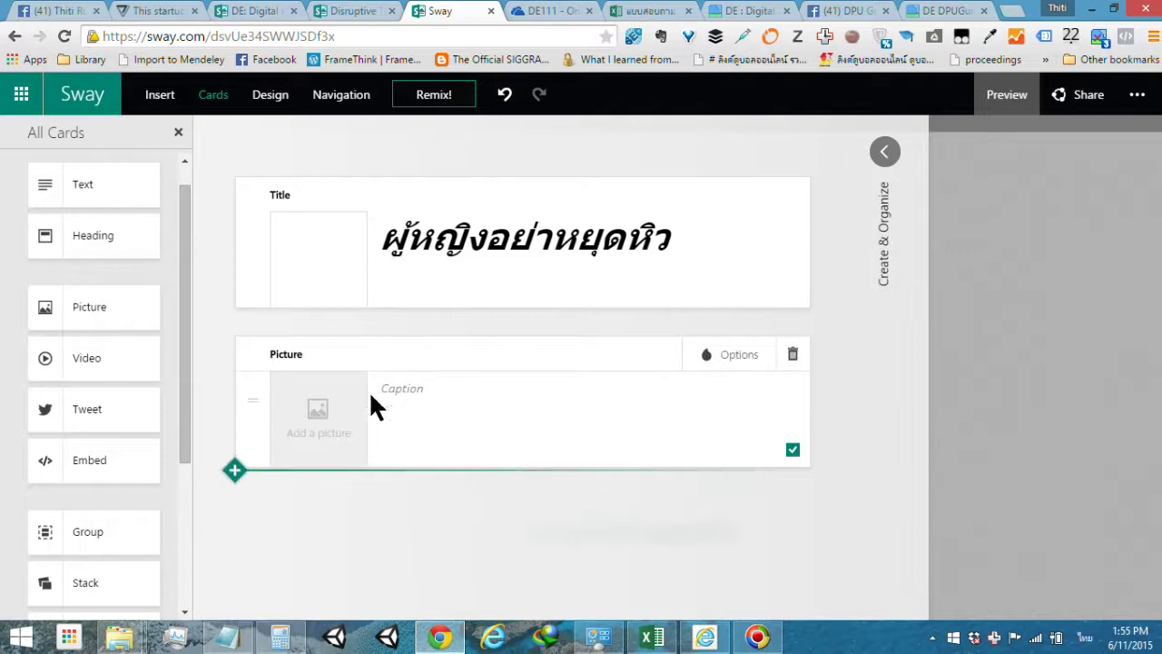
left_click(325, 416)
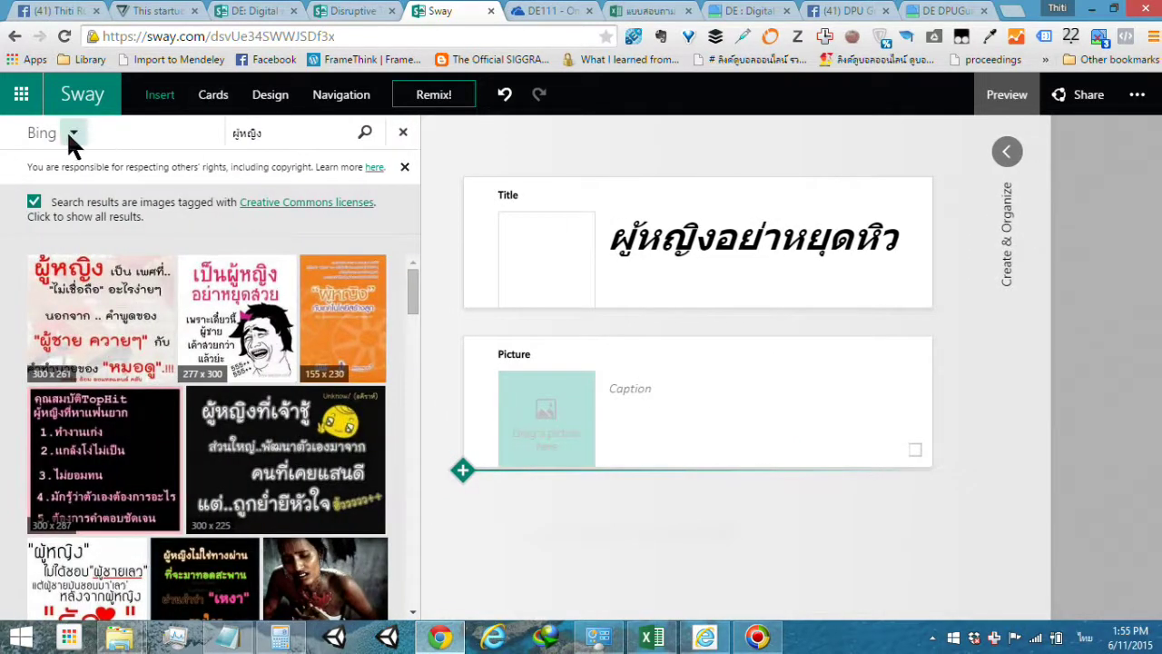
- Switch the image source to Upload and browse to Google Drive > DPU > DE > OPENHOUSE > Presentations
left_click(67, 133)
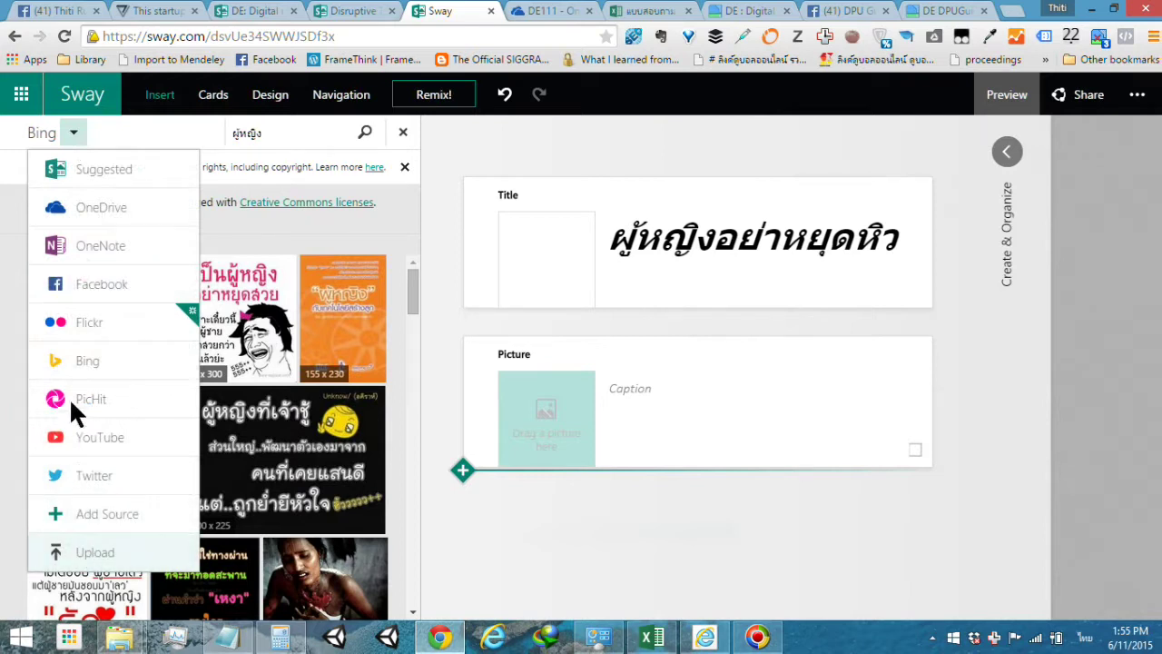
left_click(78, 552)
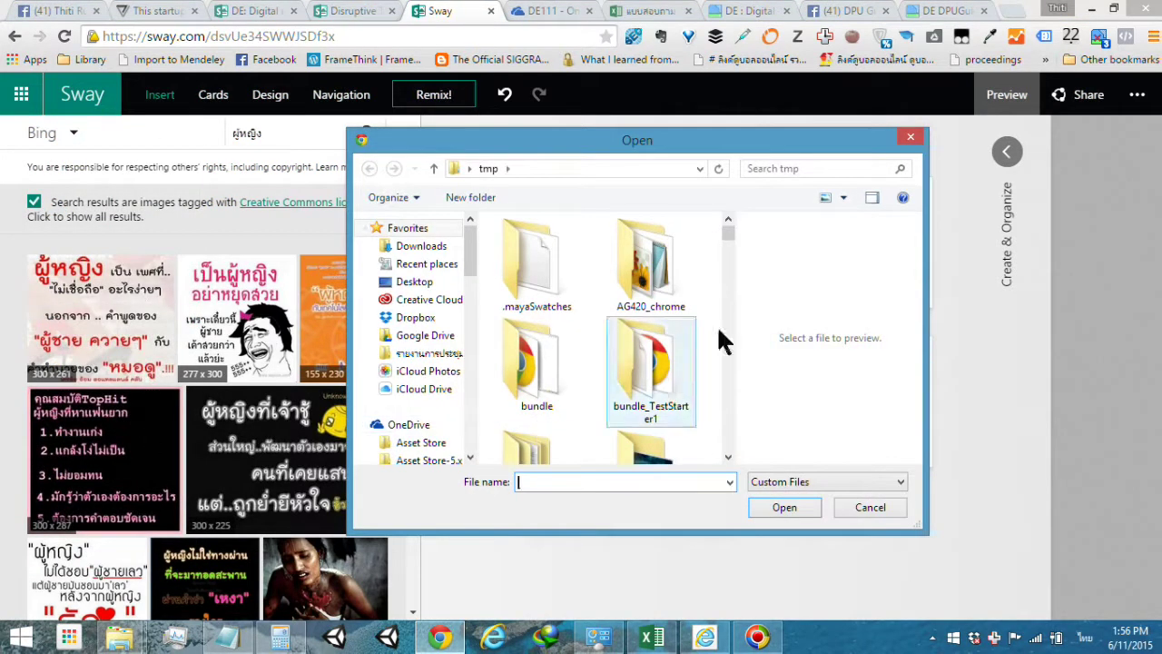
scroll(470, 255, "down", 1)
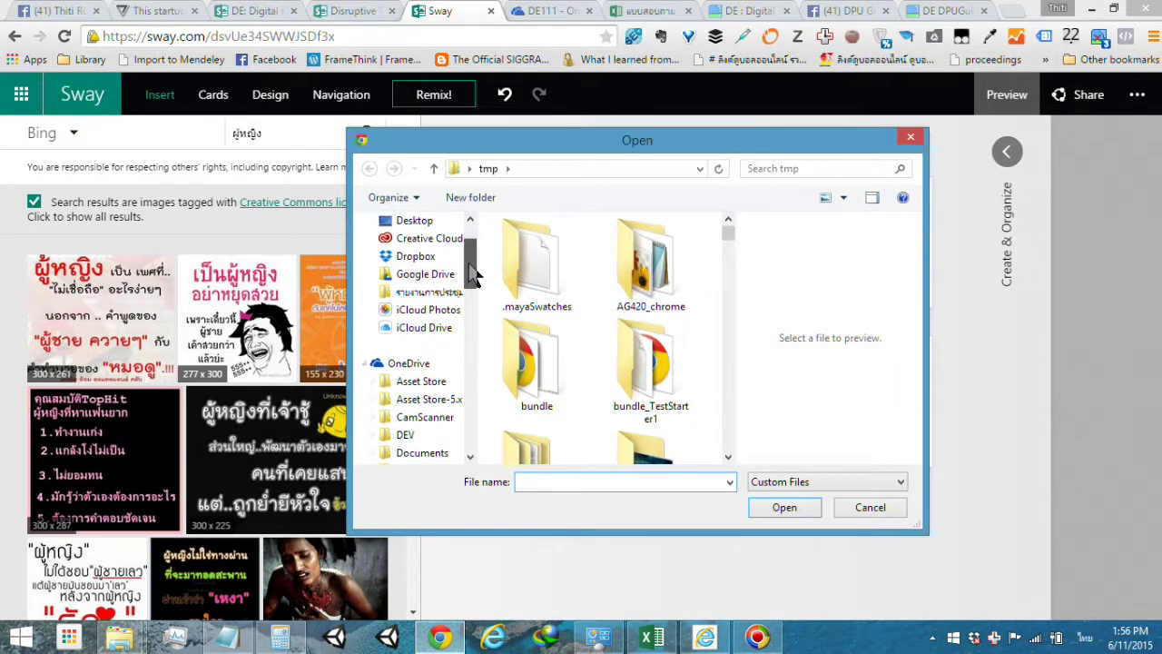
left_click(427, 275)
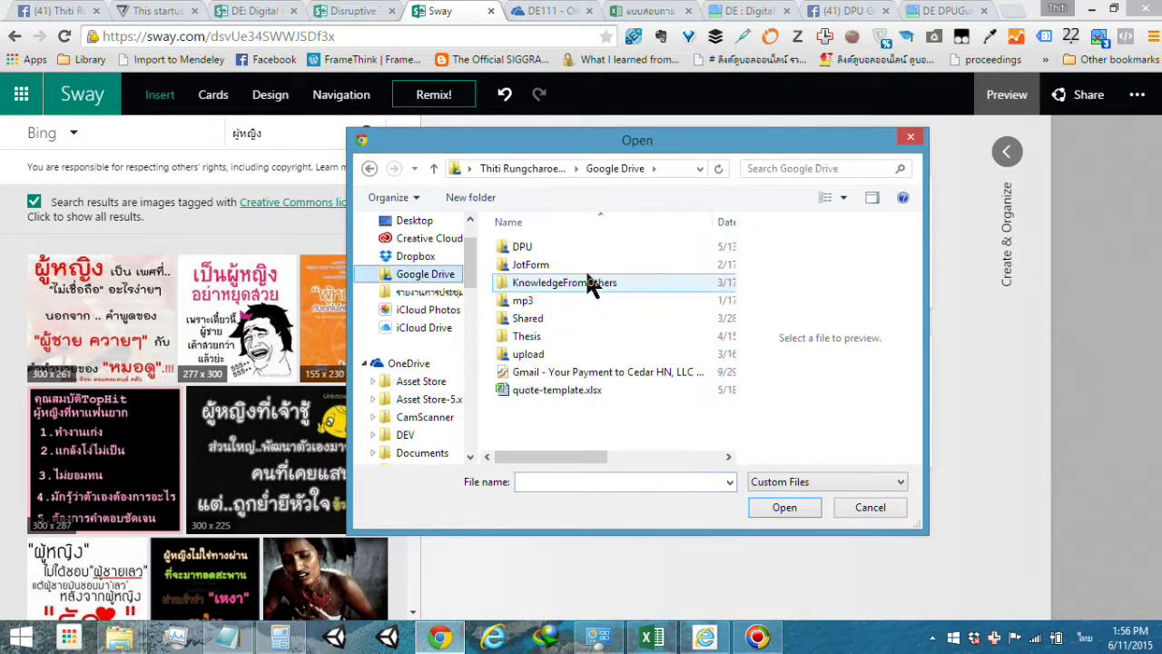
double_click(565, 247)
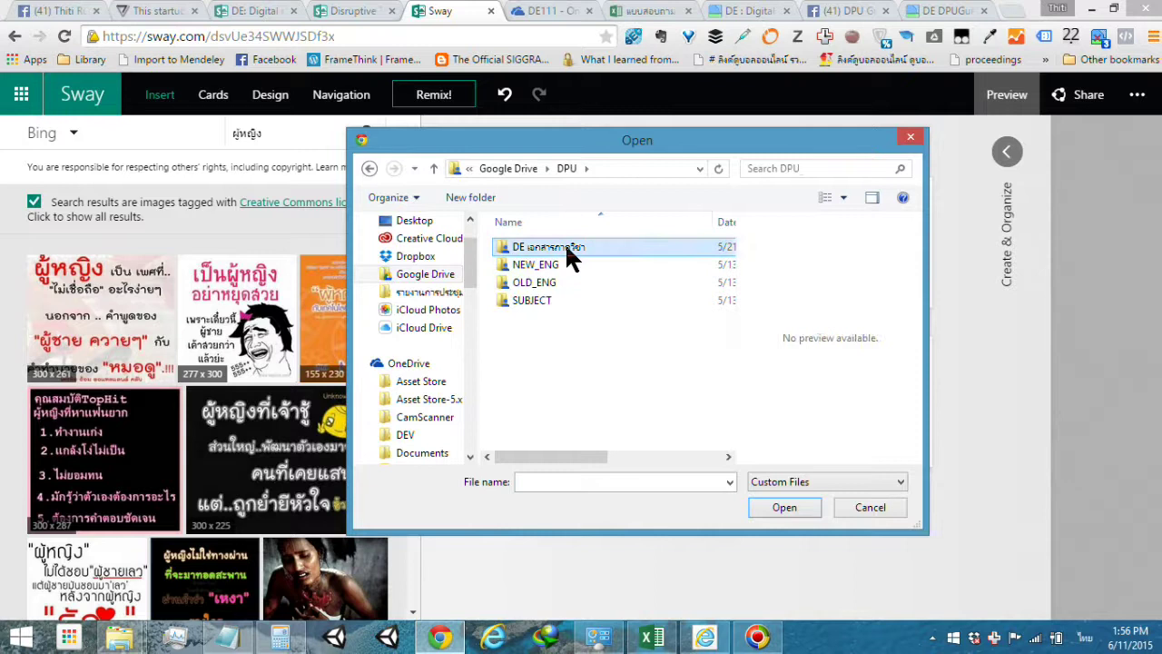
double_click(565, 247)
double_click(564, 277)
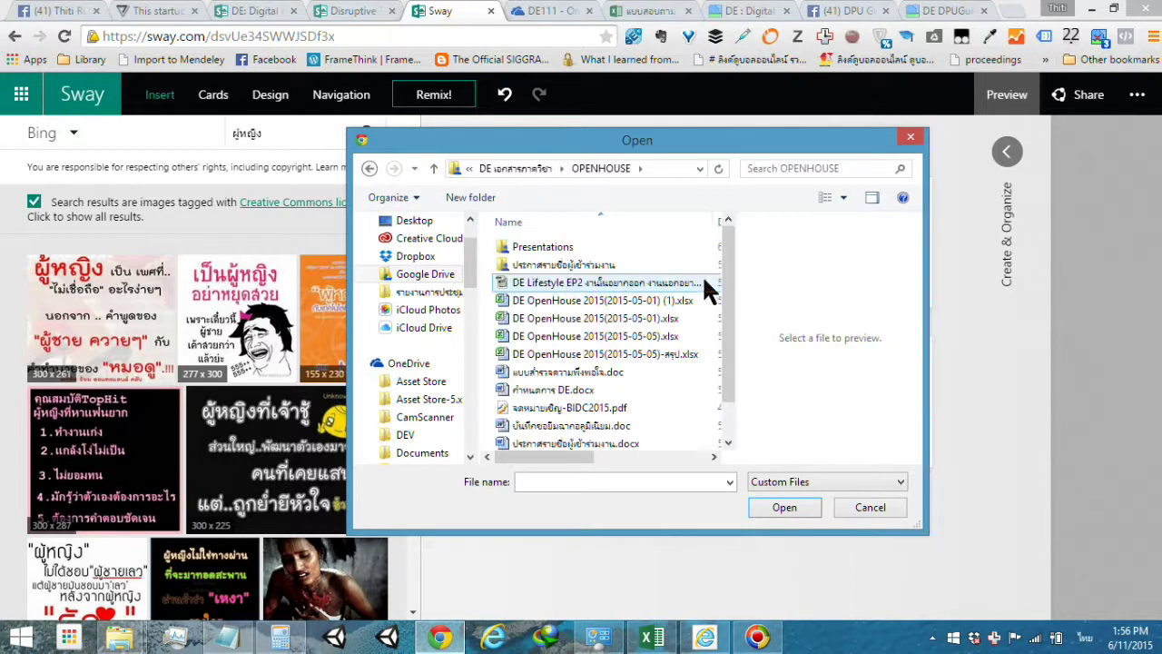
double_click(531, 251)
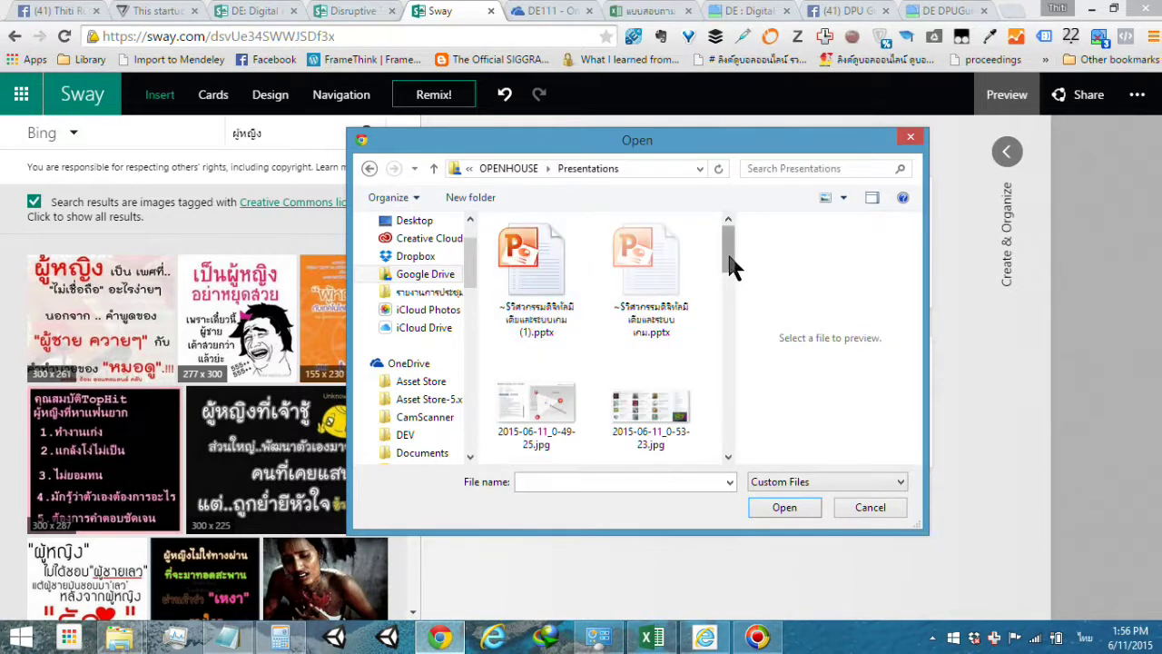
- Upload the eight 2015-06-11 screenshot JPGs, from 0-49-25 to 1-48-33
left_click_drag(725, 250, 728, 280)
left_click(525, 313)
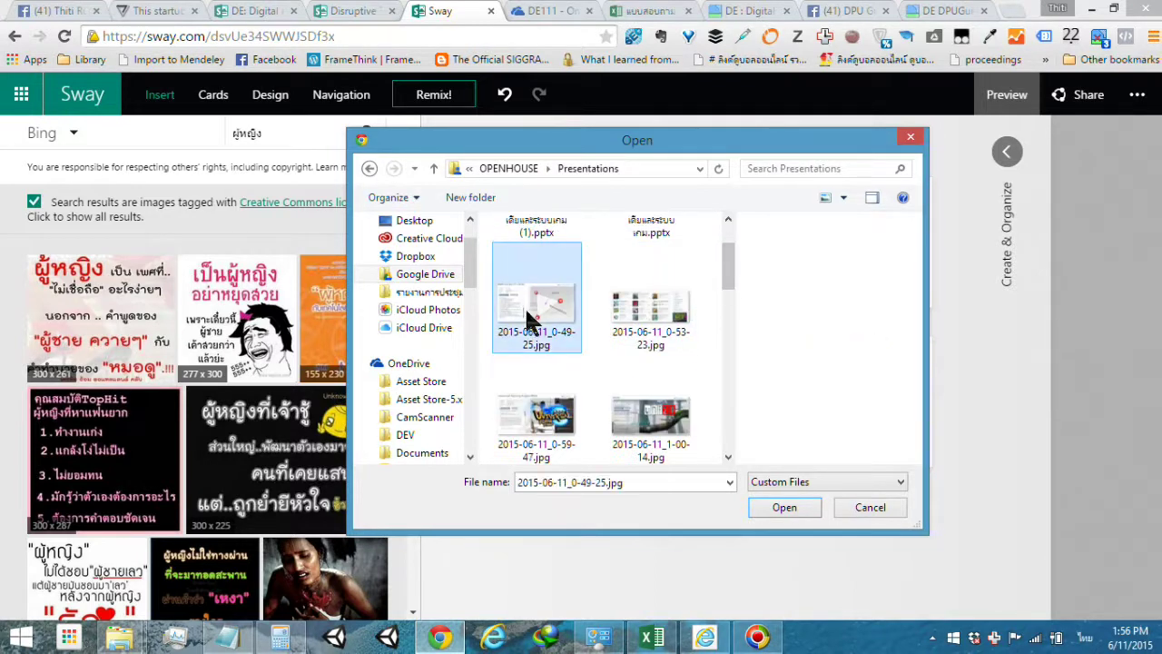
left_click(650, 320, "ctrl")
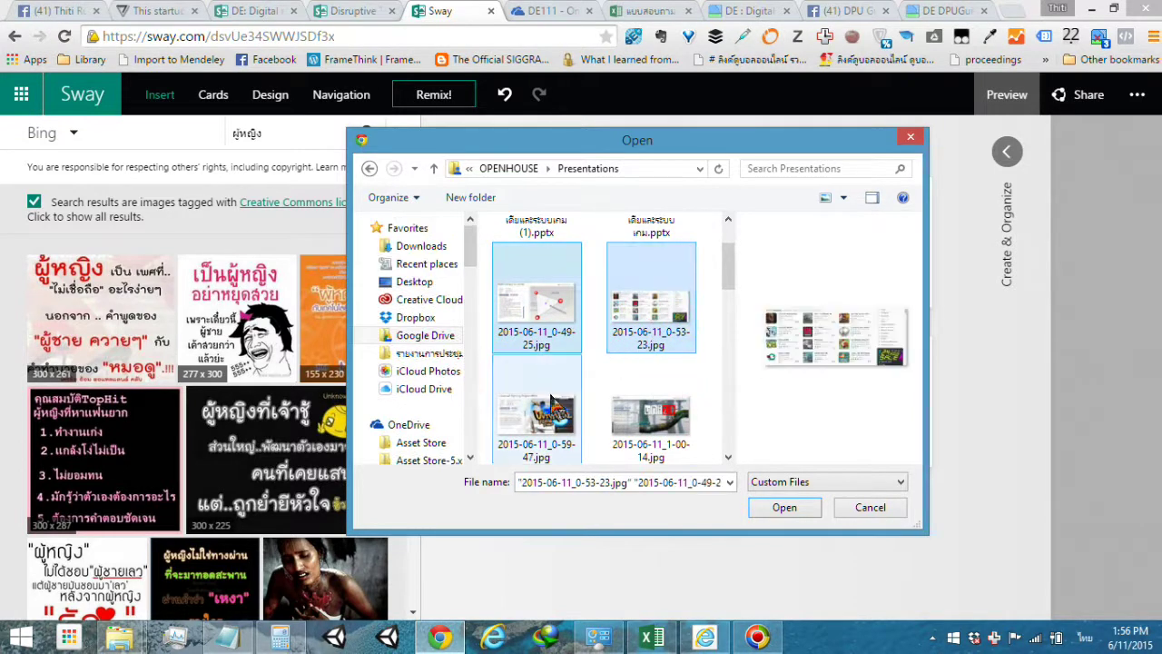
left_click(567, 408, "ctrl")
left_click(650, 413, "ctrl")
left_click_drag(726, 275, 729, 310)
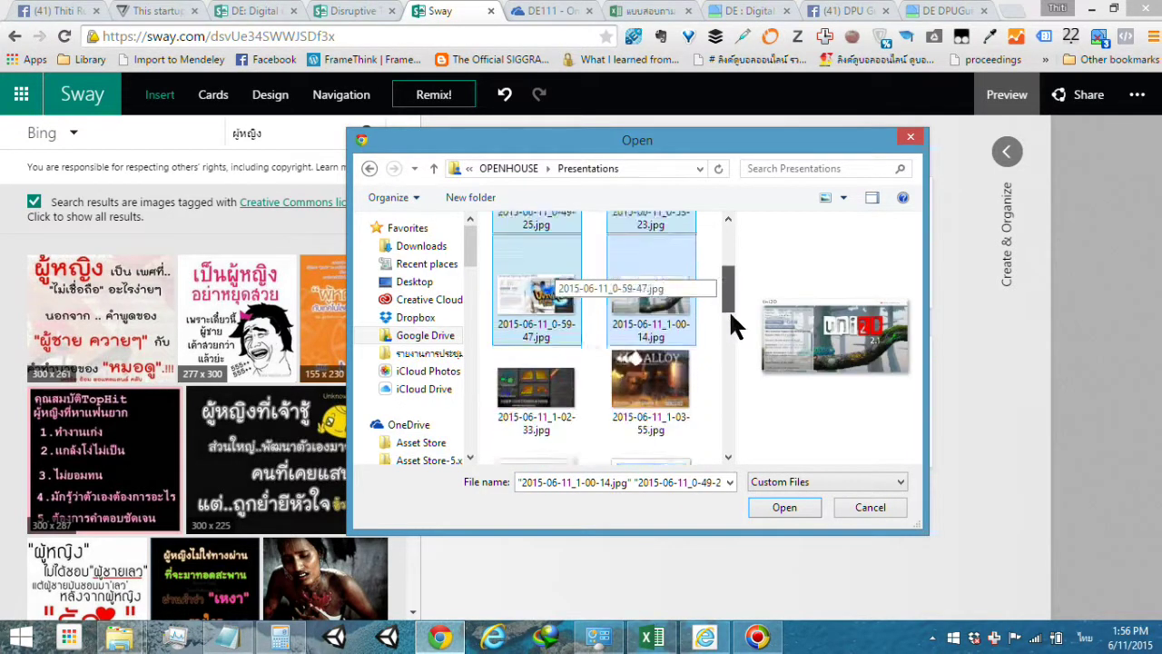
left_click(536, 318, "ctrl")
left_click(661, 332, "ctrl")
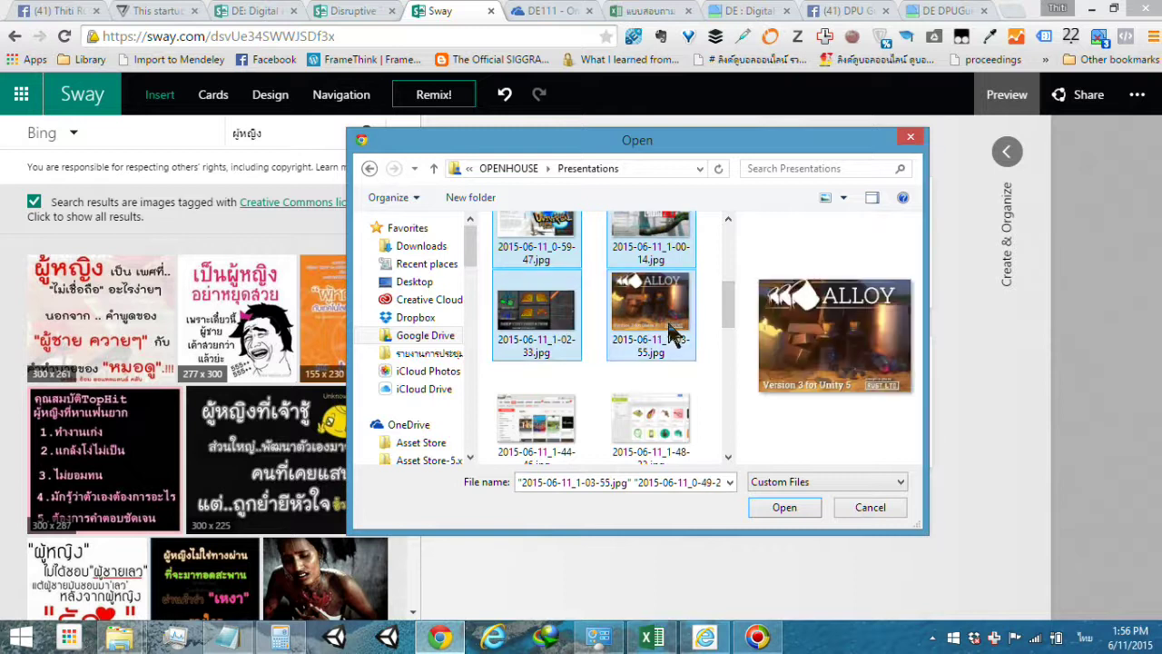
left_click(525, 421, "ctrl")
left_click(640, 417, "ctrl")
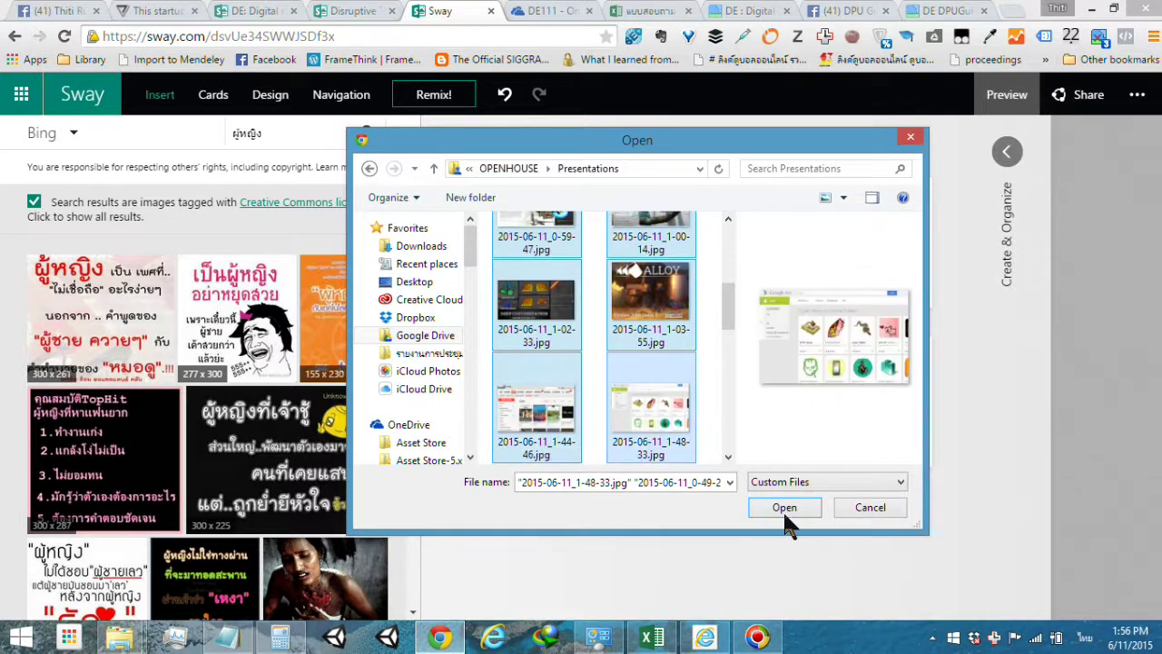
left_click(783, 508)
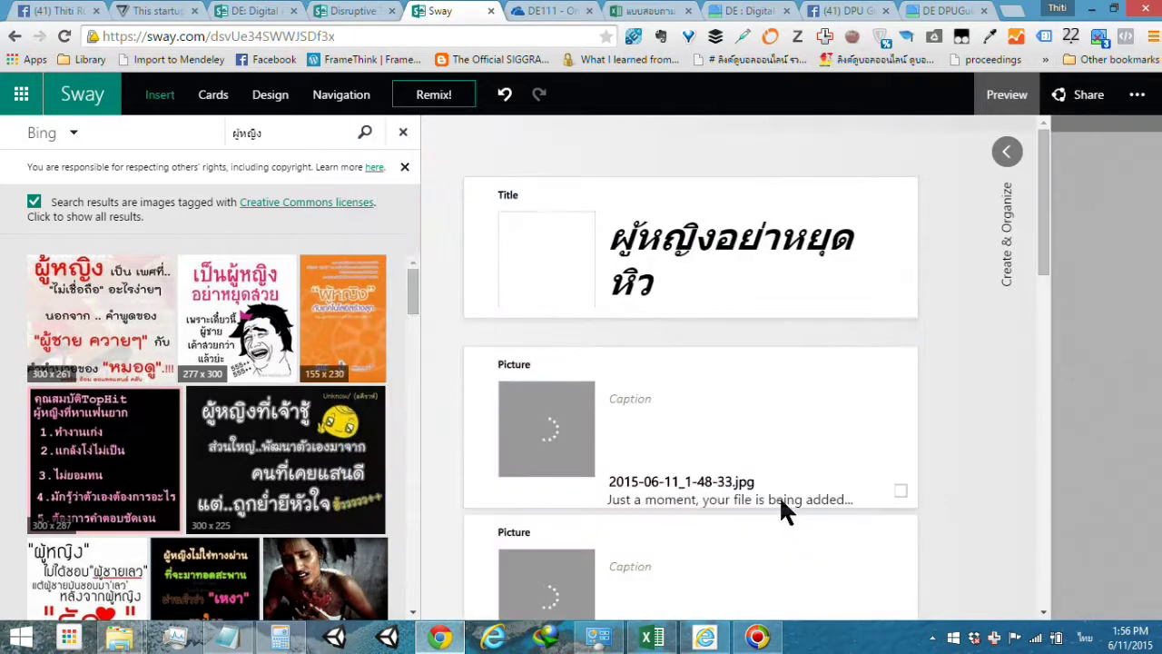
- Caption the first uploaded picture card 'นำ assetนี้มาจาก', mixing Thai and English text
scroll(723, 341, "down", 1)
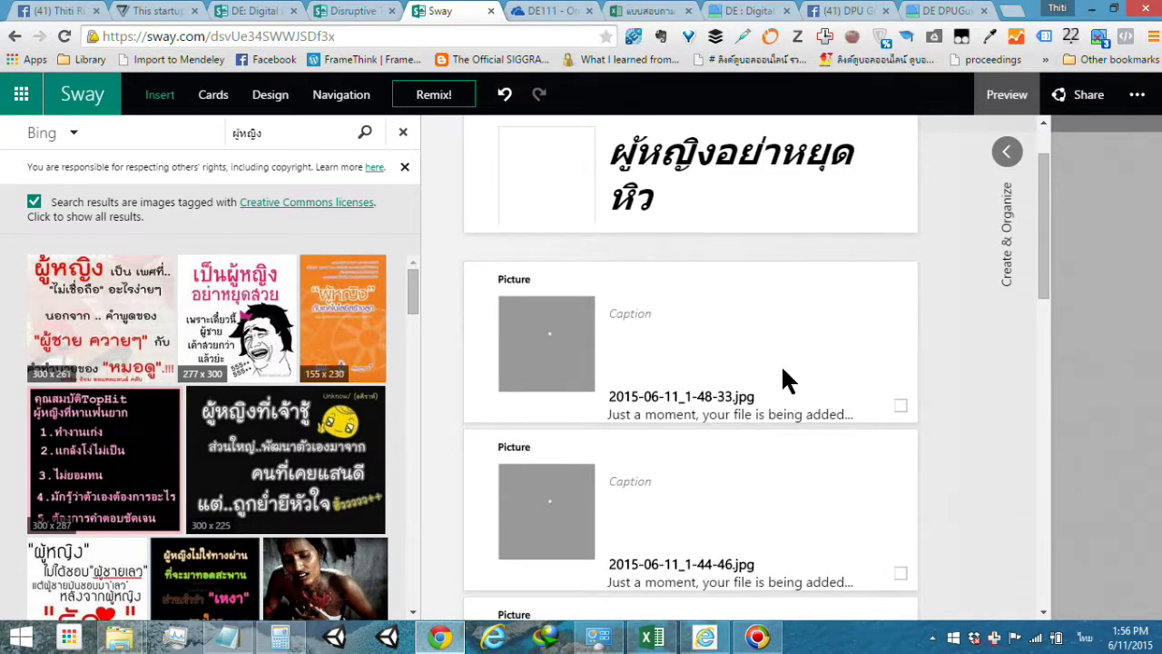
scroll(709, 380, "down", 2)
scroll(706, 384, "down", 5)
scroll(705, 389, "up", 4)
scroll(705, 391, "up", 3)
scroll(669, 433, "down", 1)
scroll(669, 427, "up", 1)
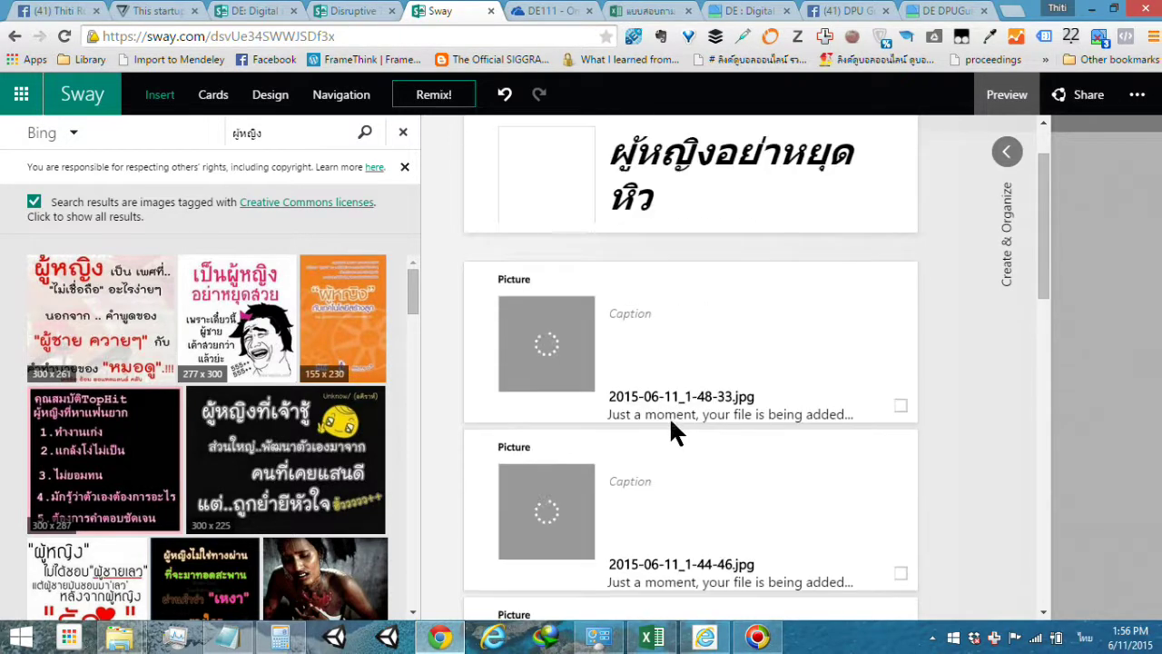
left_click(632, 316)
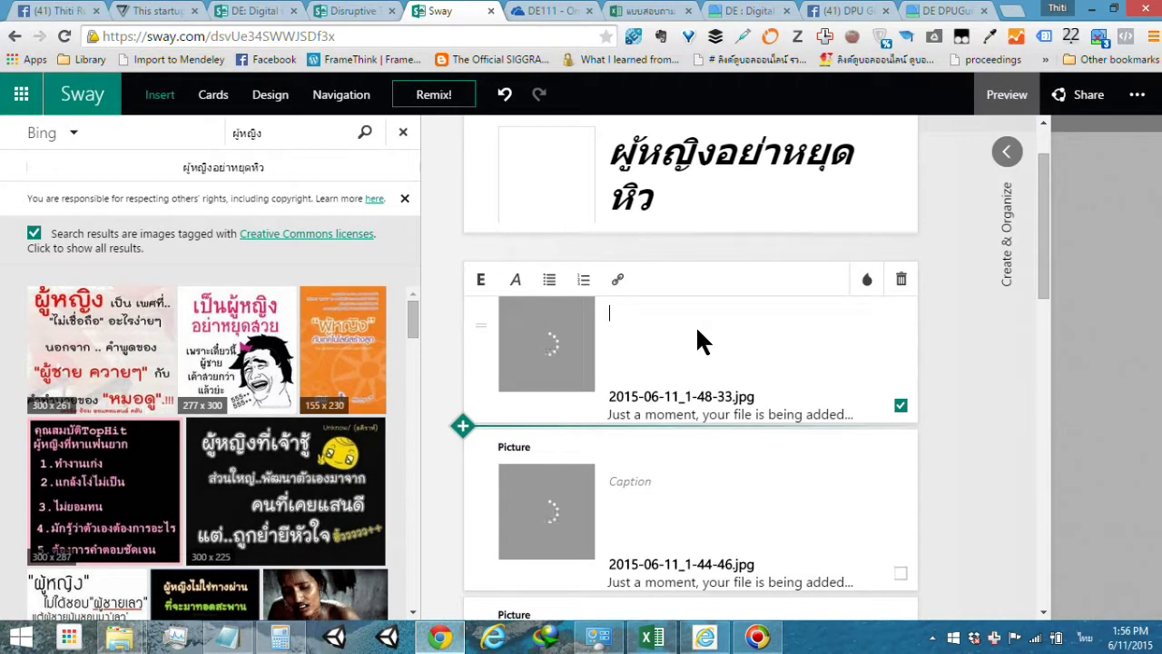
type("นำ")
type(" ฟหกด")
key("BackSpace")
key("BackSpace")
key("BackSpace")
key("BackSpace")
key("alt+shift")
type("asset ouh")
key("BackSpace")
key("BackSpace")
key("BackSpace")
key("alt+shift")
type("นี้มาจาก")
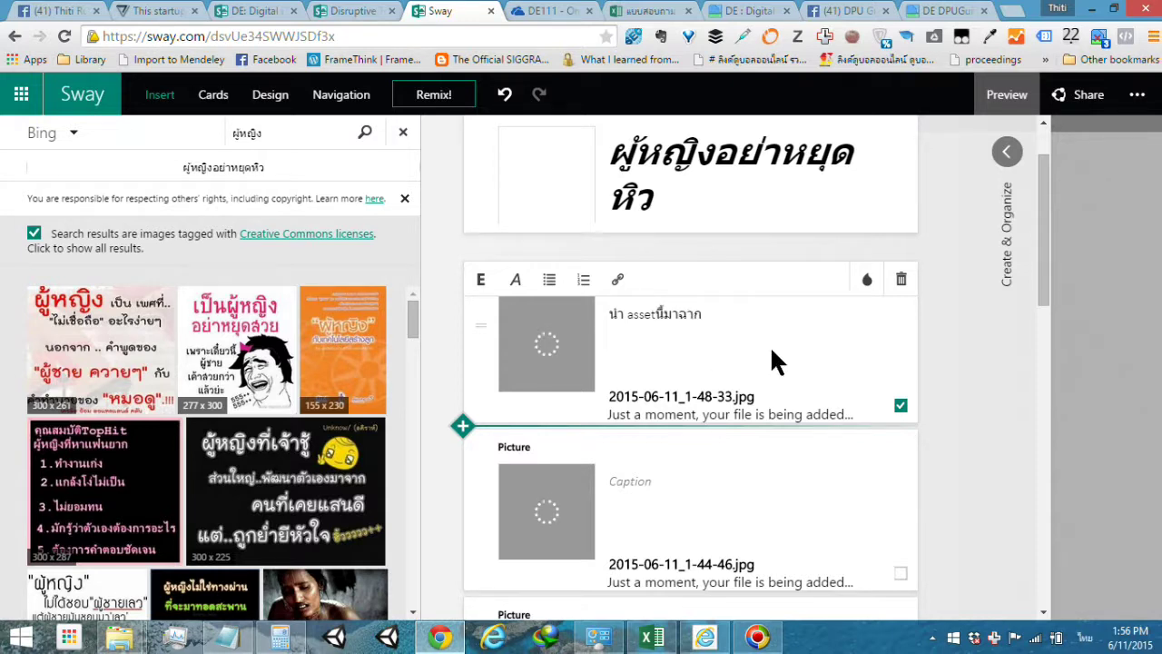
- Collapse the editor and scroll through the full-width preview of the Sway
left_click(1010, 152)
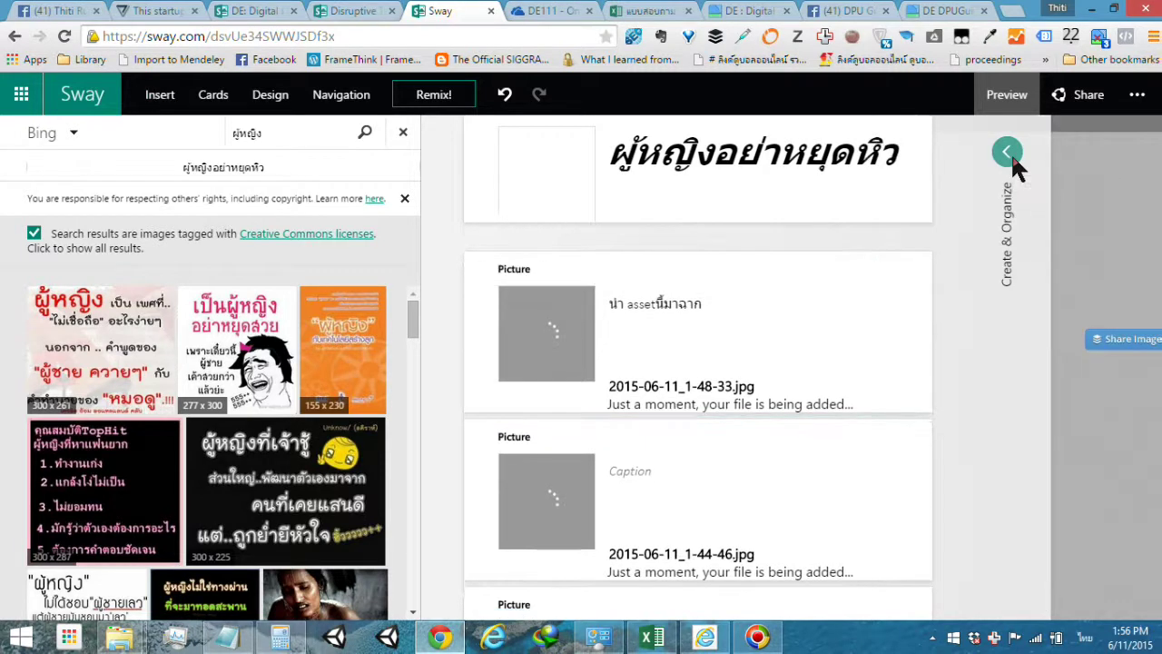
scroll(719, 327, "down", 5)
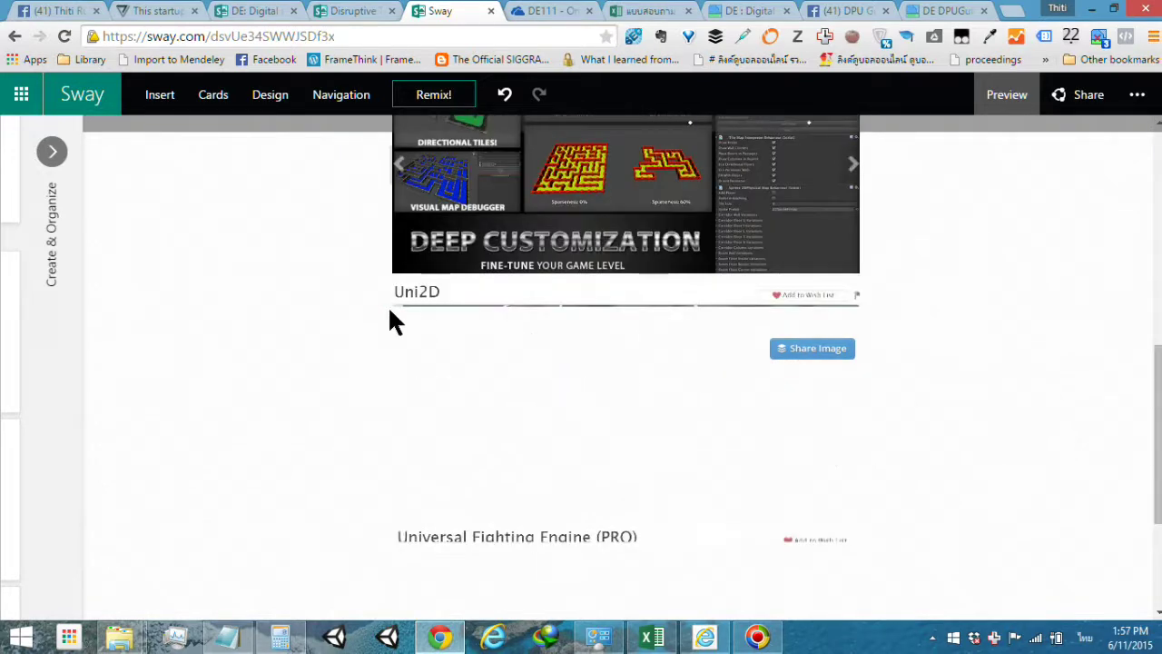
scroll(404, 318, "down", 3)
scroll(688, 314, "up", 5)
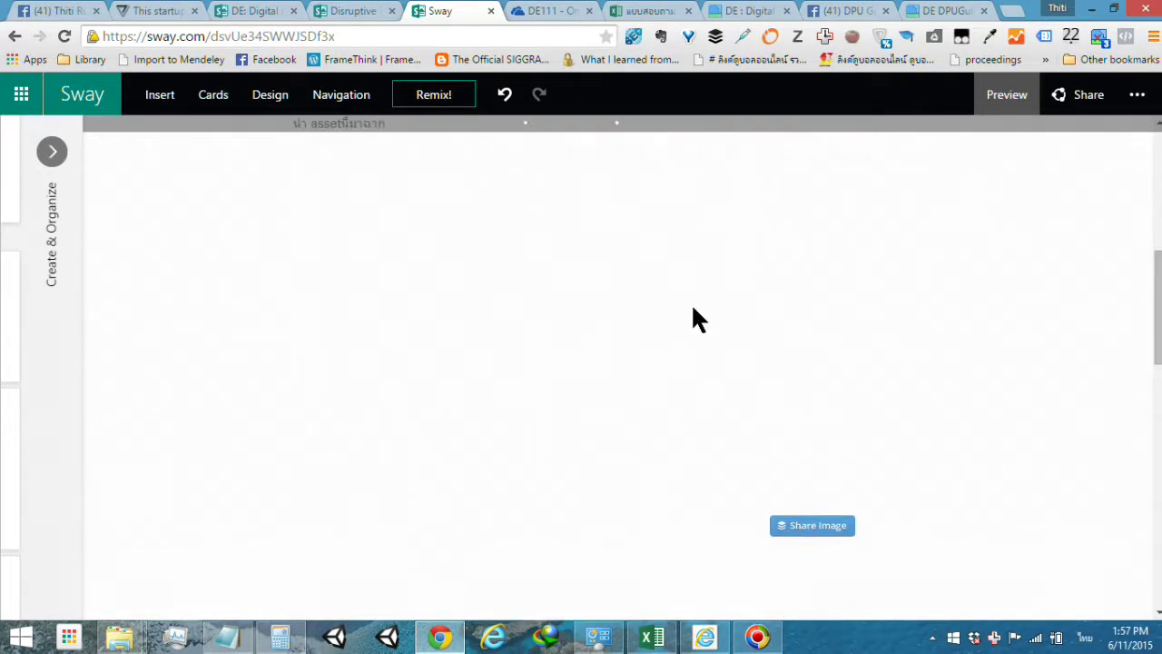
scroll(661, 313, "down", 5)
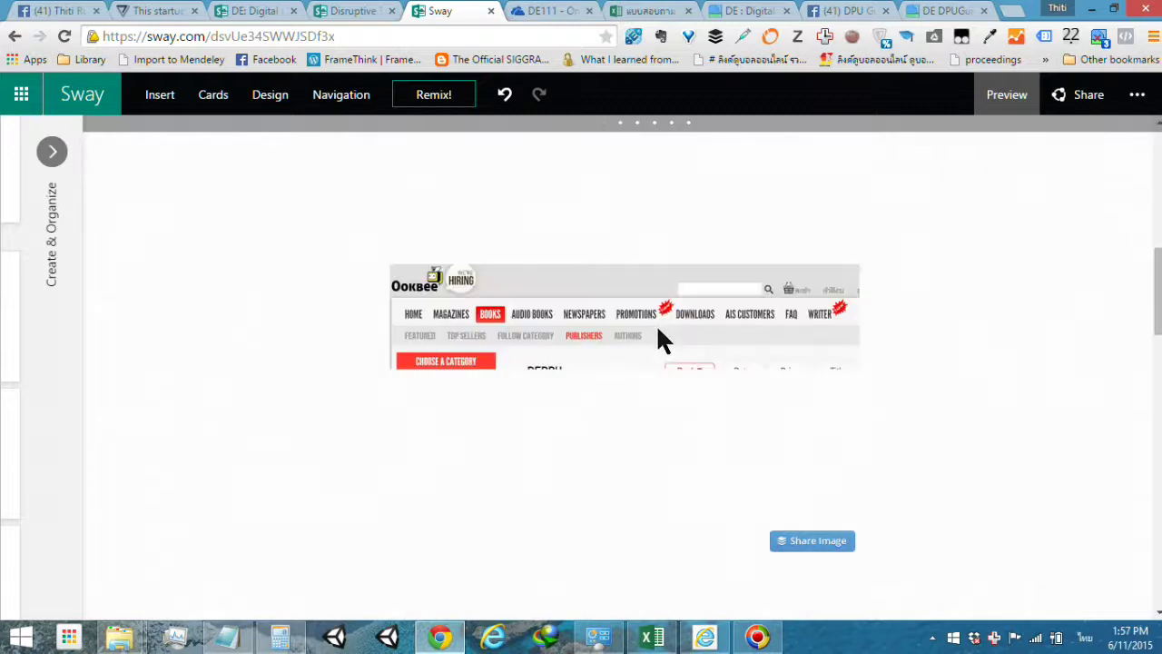
scroll(656, 324, "down", 5)
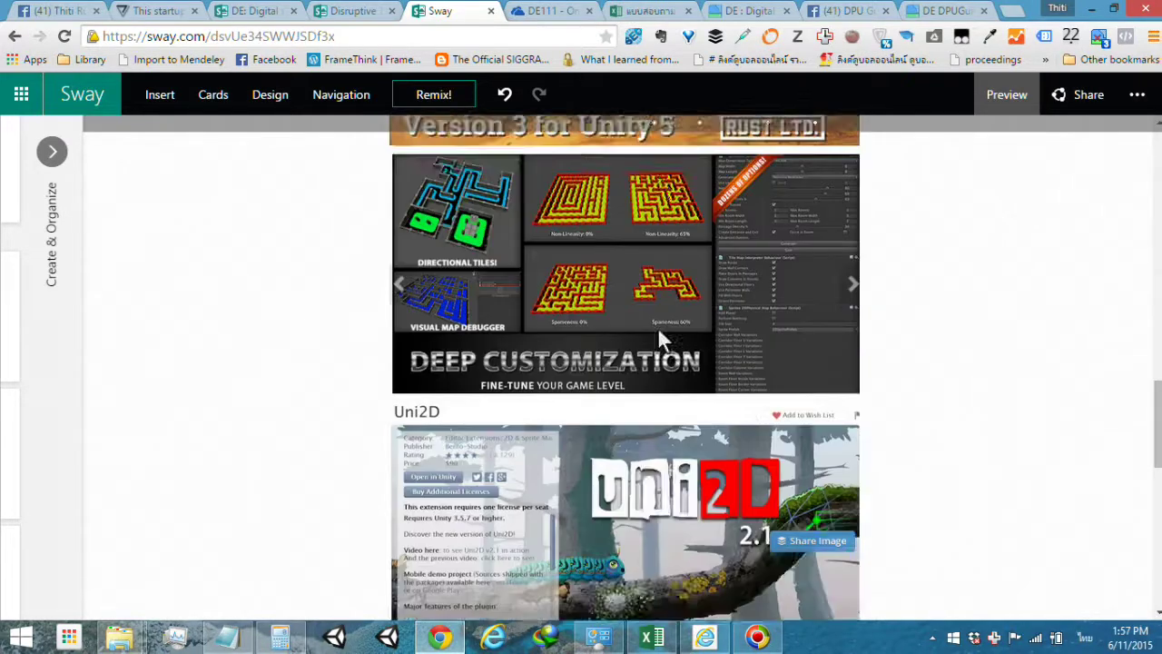
scroll(659, 338, "up", 5)
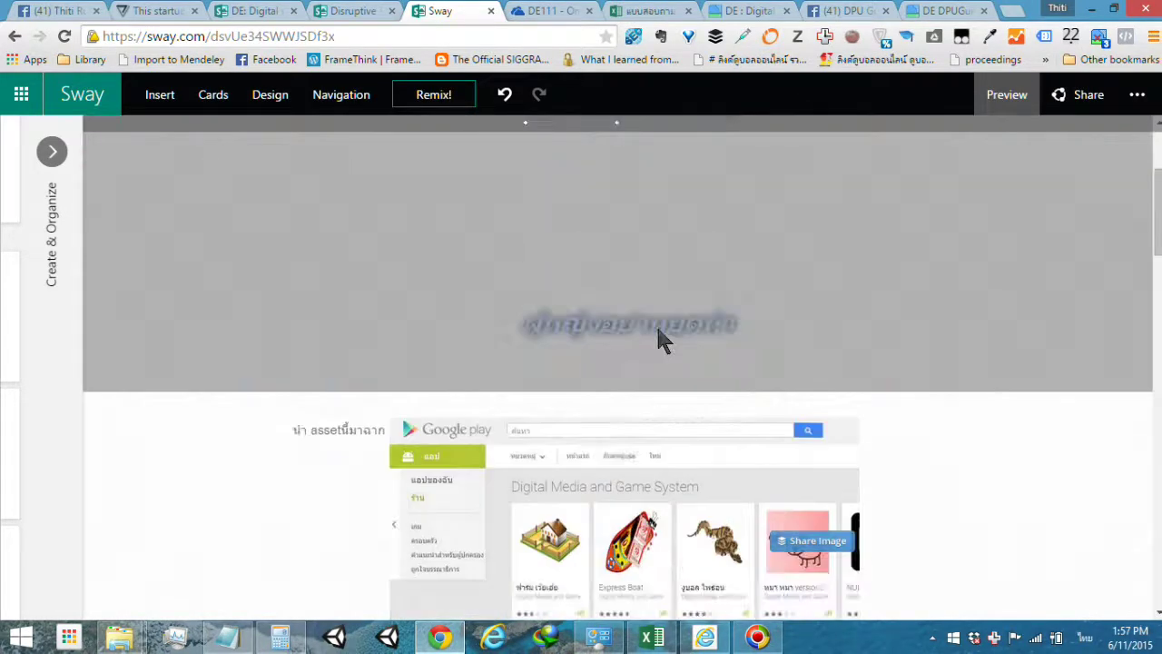
scroll(659, 337, "down", 2)
- Give the Google Play screenshot the third Showcase emphasis level and review it in the preview
left_click(614, 256)
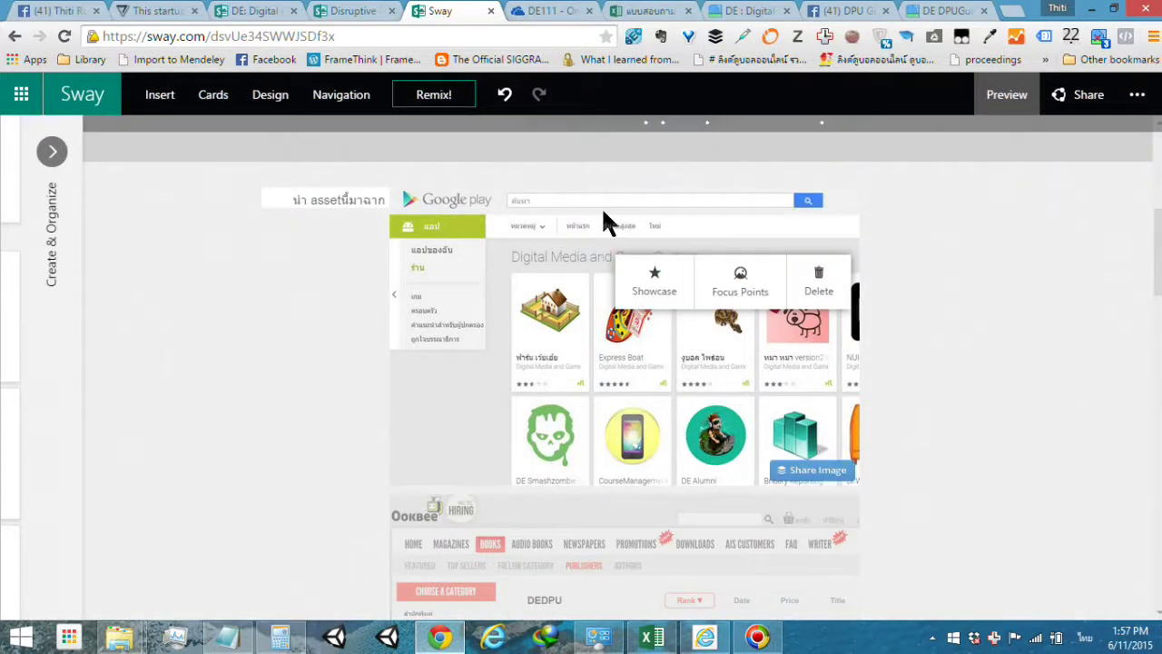
left_click(658, 288)
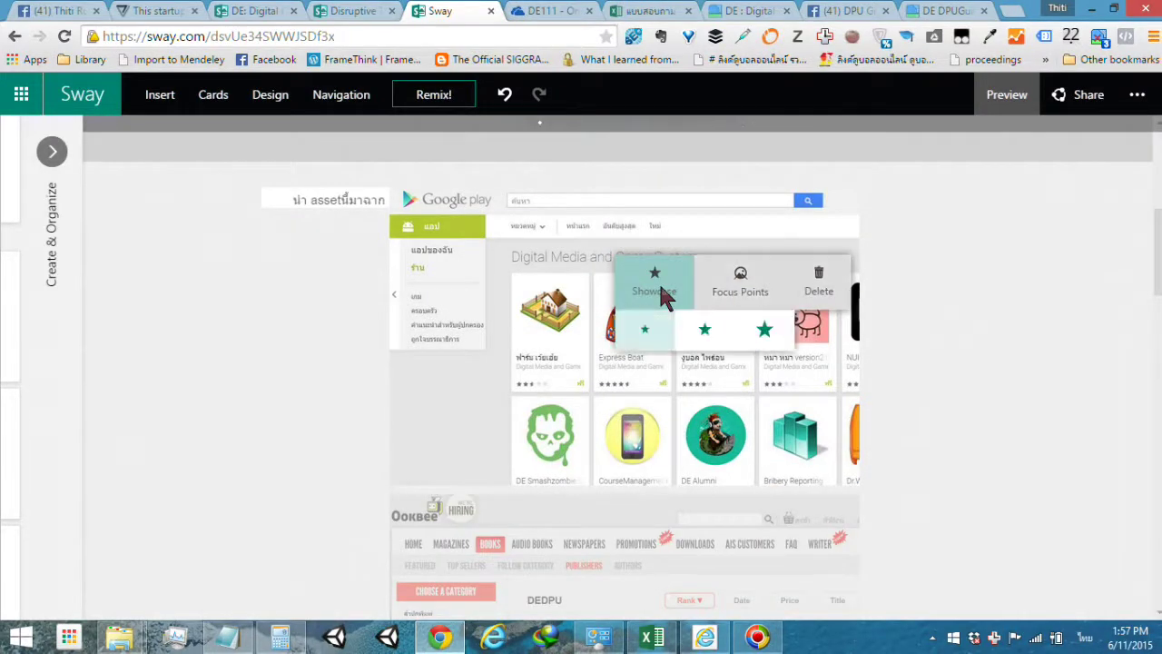
left_click(783, 329)
scroll(581, 314, "down", 2)
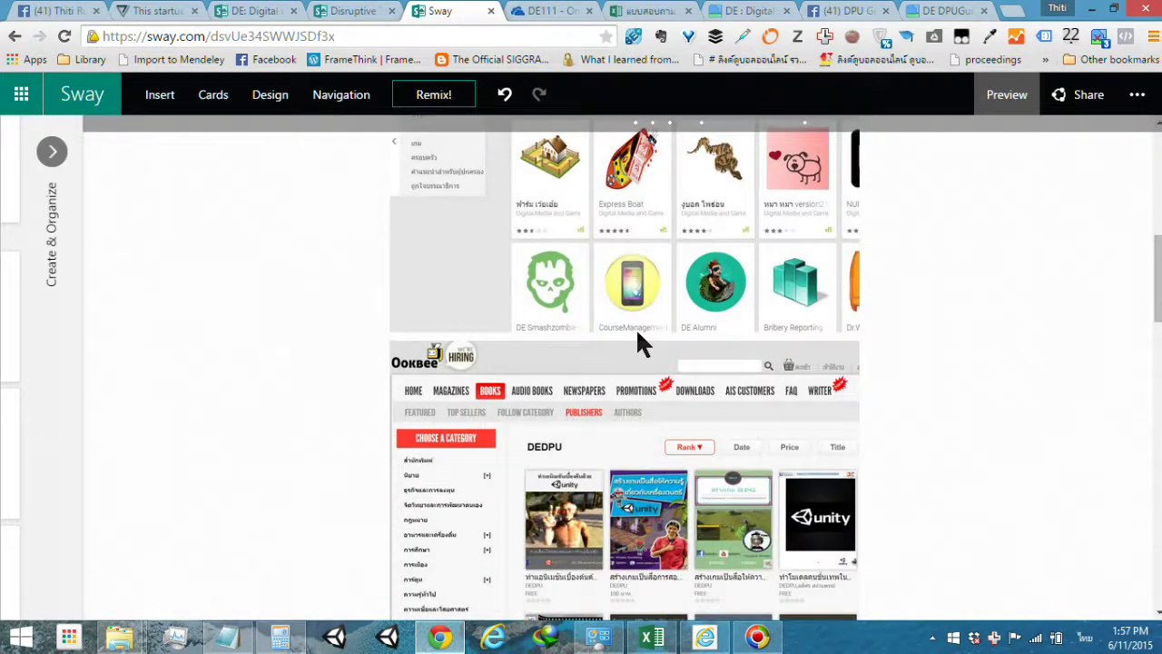
scroll(636, 336, "up", 4)
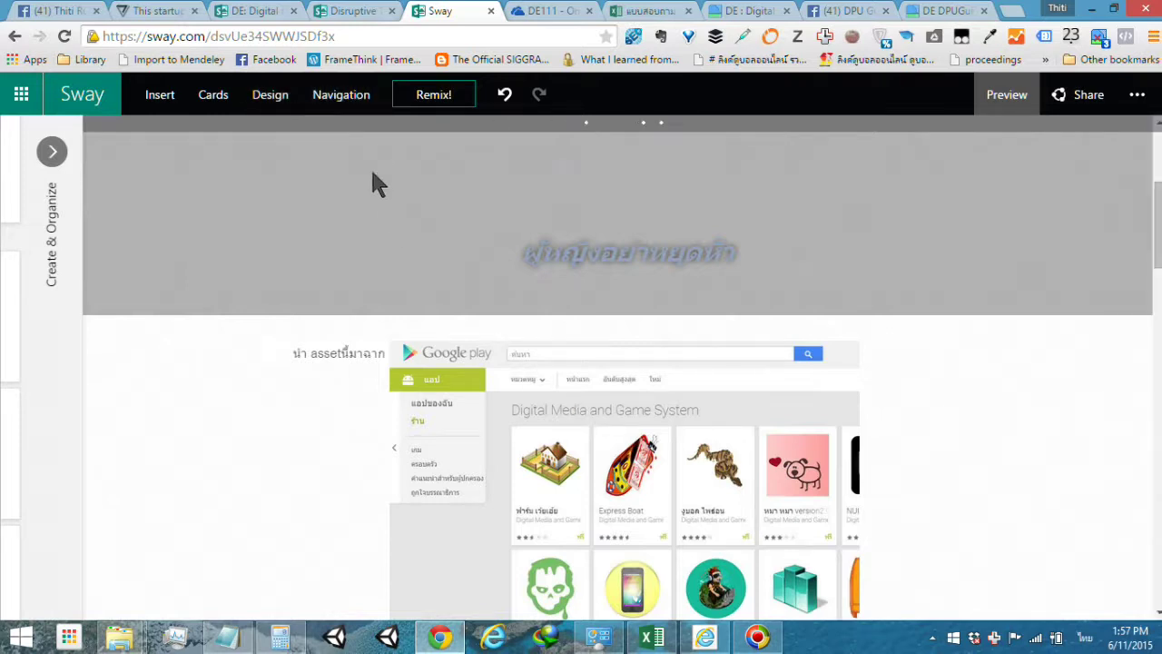
scroll(557, 363, "down", 4)
scroll(557, 374, "down", 5)
scroll(557, 375, "down", 5)
scroll(560, 375, "down", 2)
scroll(561, 375, "up", 5)
scroll(560, 375, "up", 5)
scroll(561, 375, "up", 5)
scroll(557, 367, "down", 4)
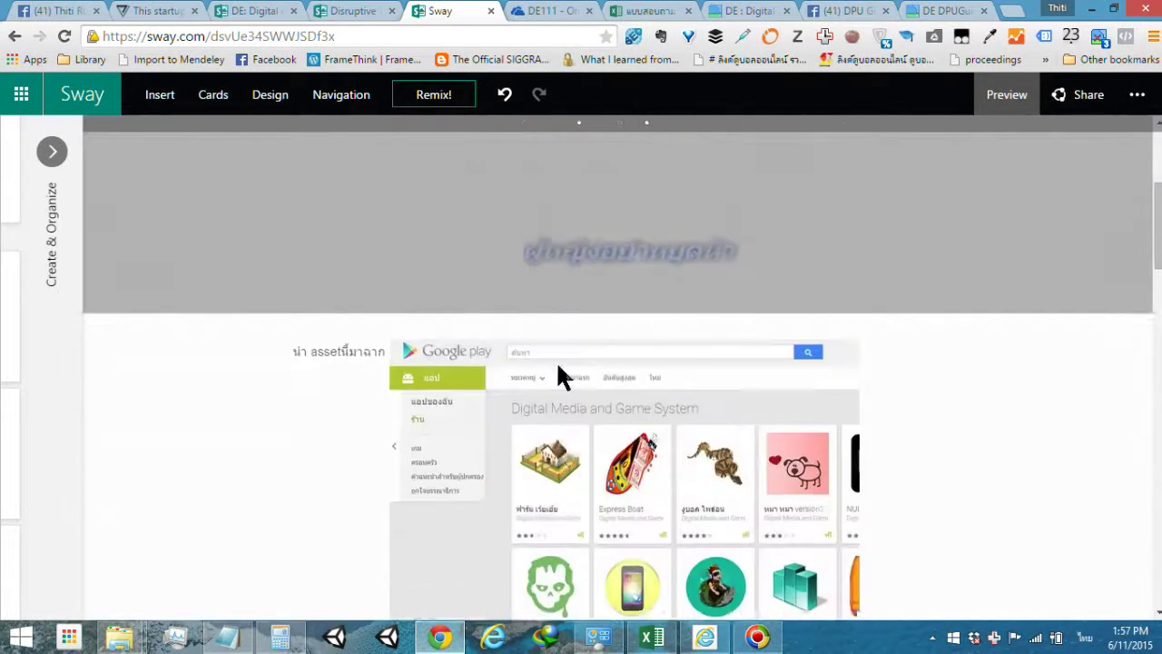
- Switch the Sway's navigation to the horizontal side-scrolling layout and reopen the storyline
left_click(350, 101)
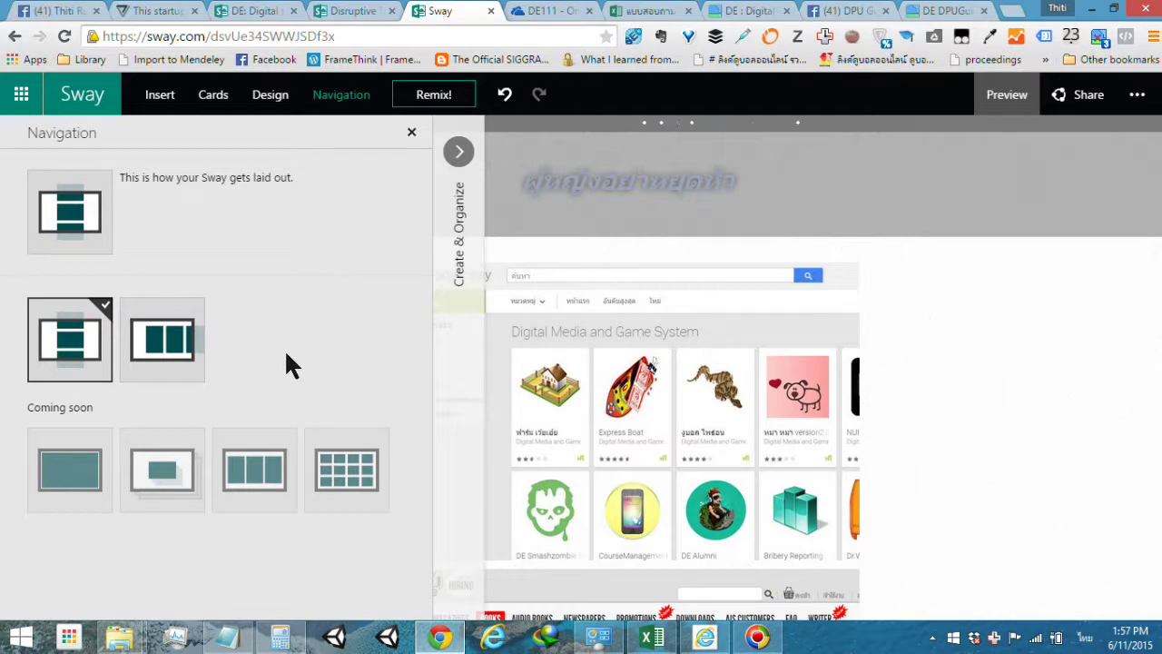
left_click(160, 338)
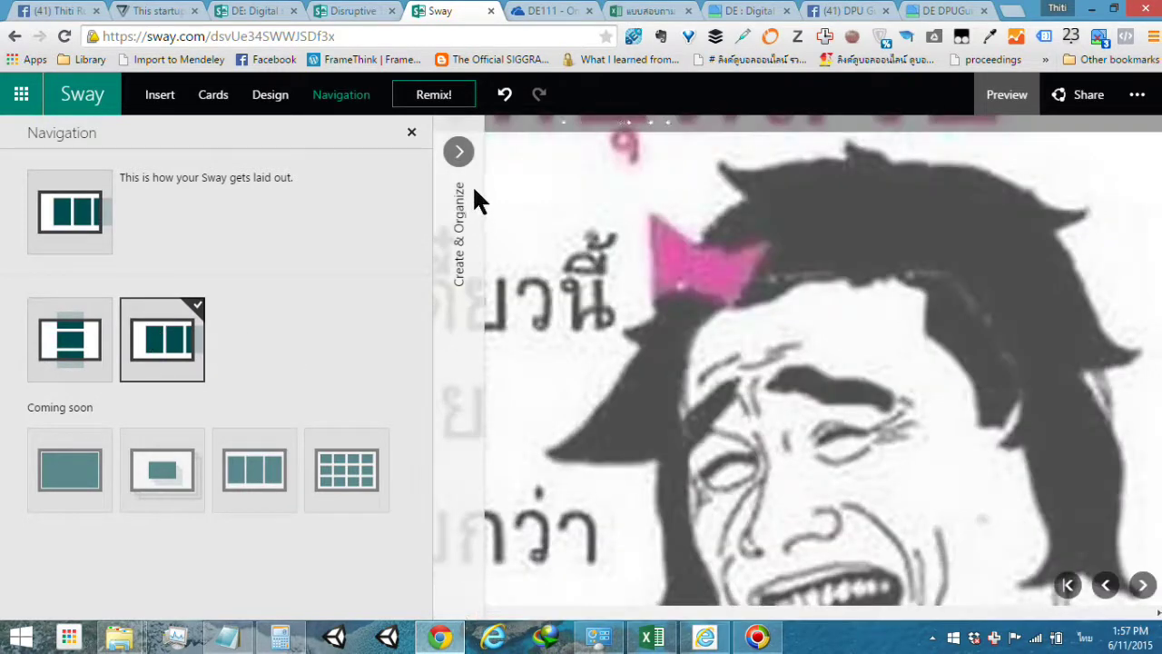
left_click(460, 152)
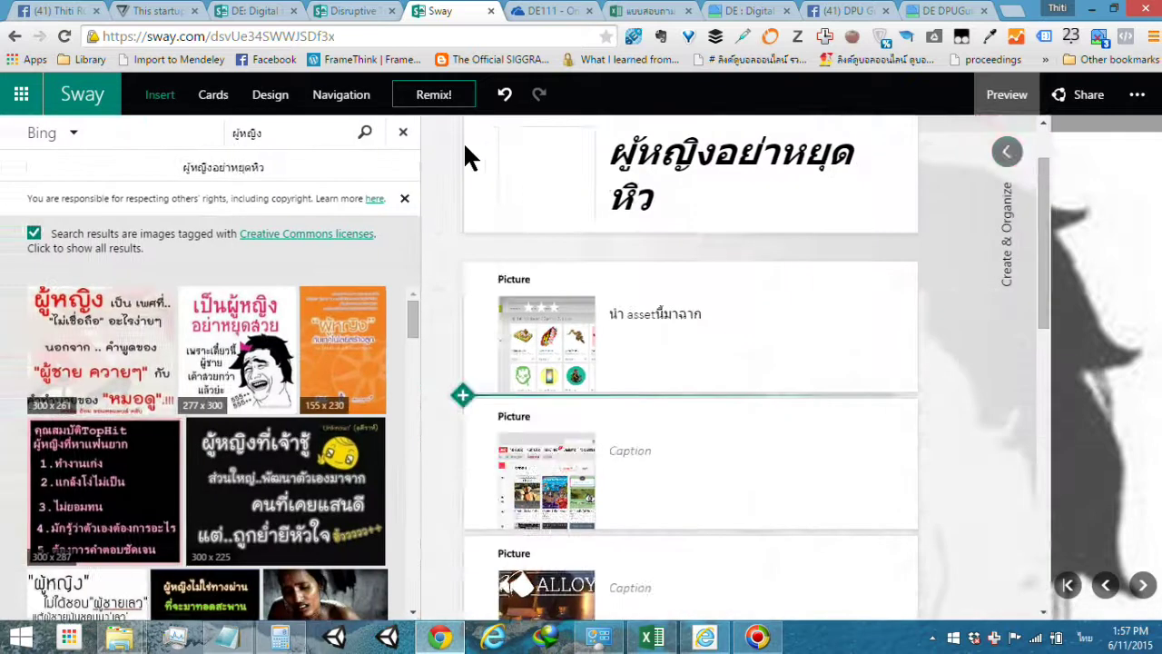
- Play the Sway as a presentation through its picture slides, then return to editing with the storyline open
left_click(1009, 150)
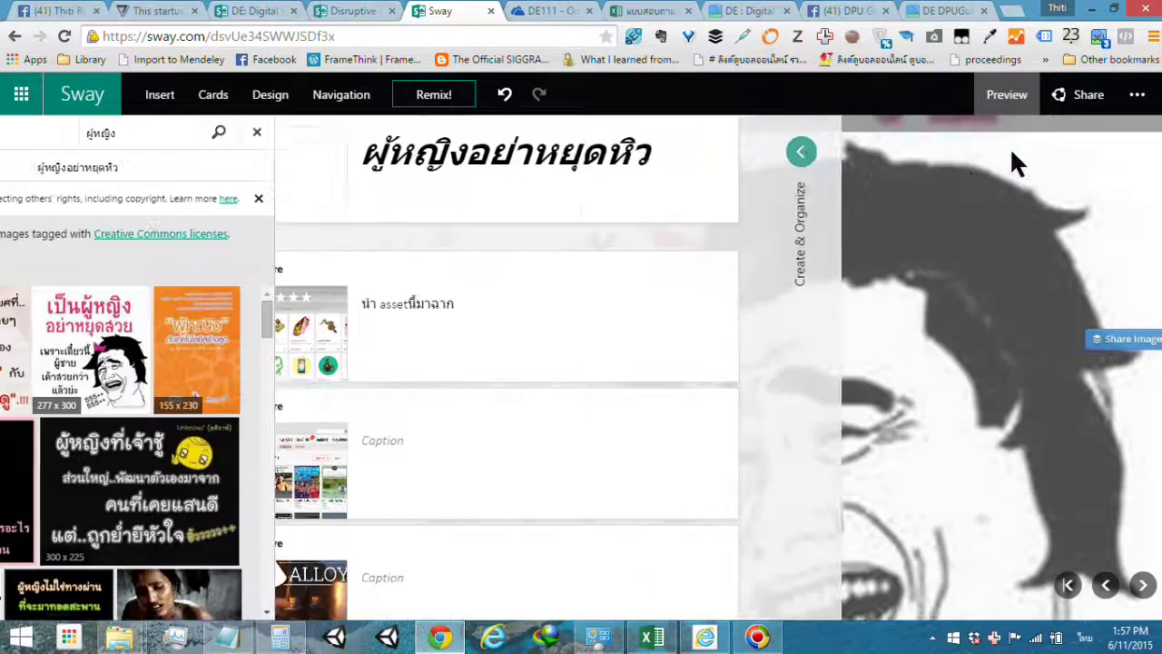
left_click(995, 103)
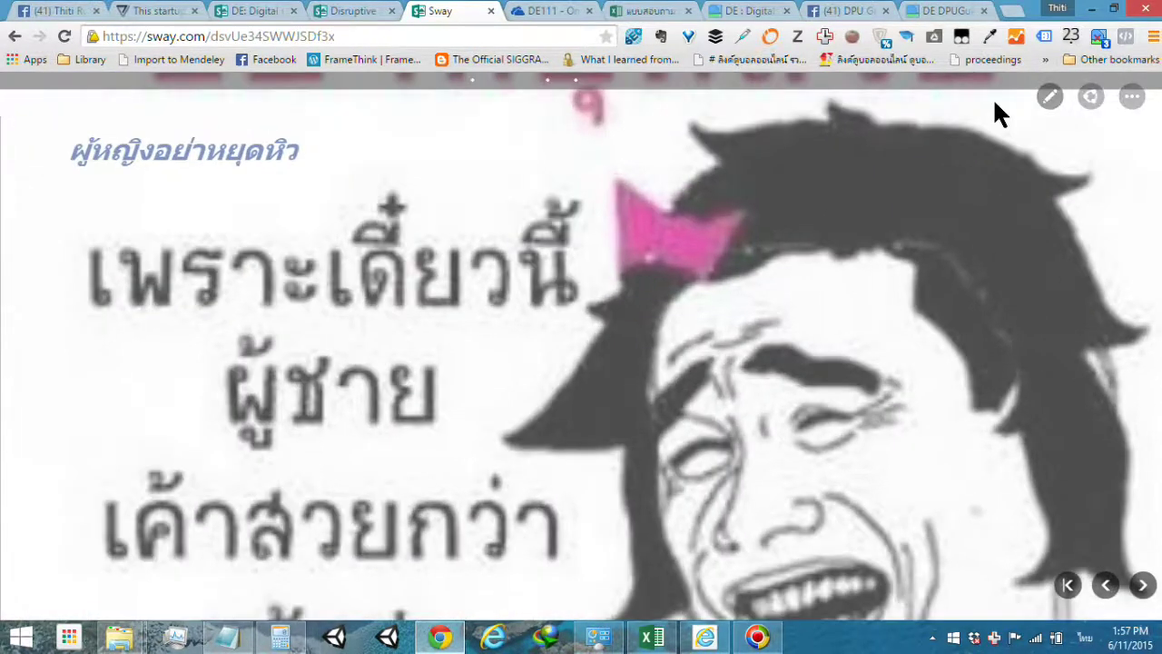
scroll(995, 102, "down", 2)
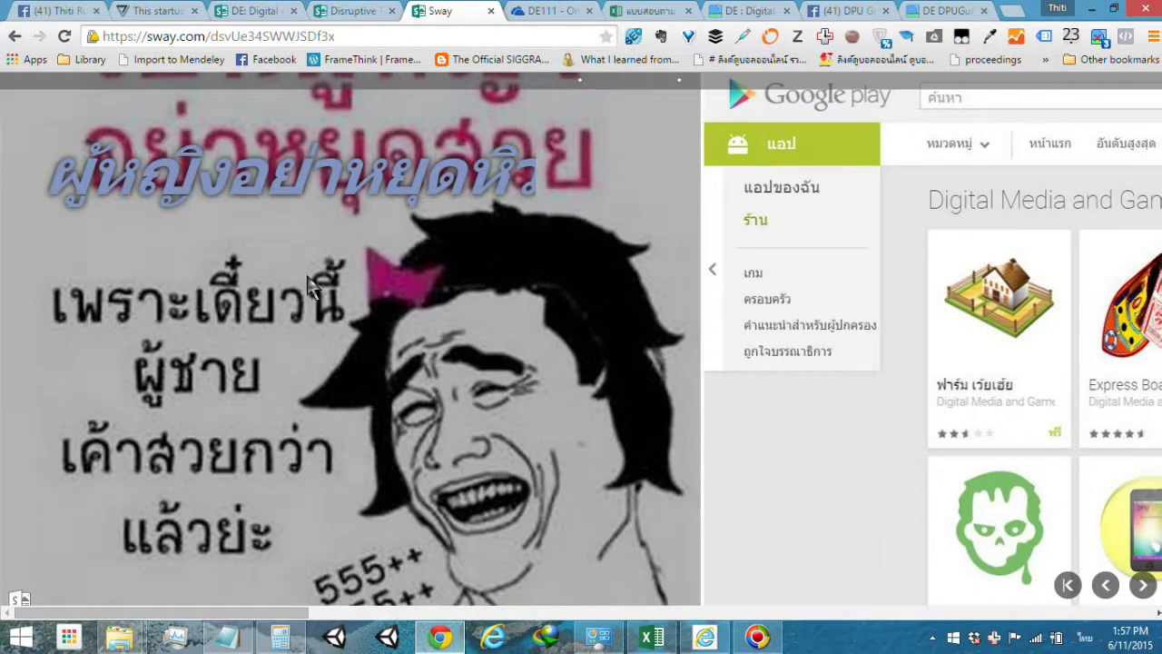
scroll(322, 266, "down", 2)
scroll(326, 277, "down", 3)
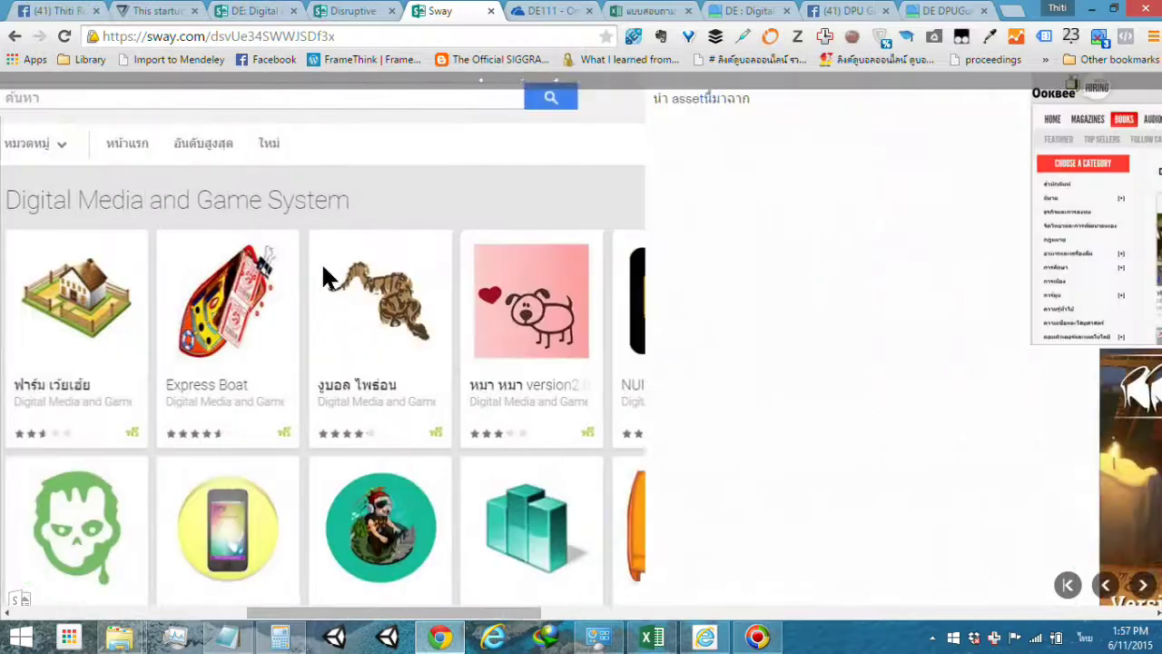
scroll(326, 272, "up", 4)
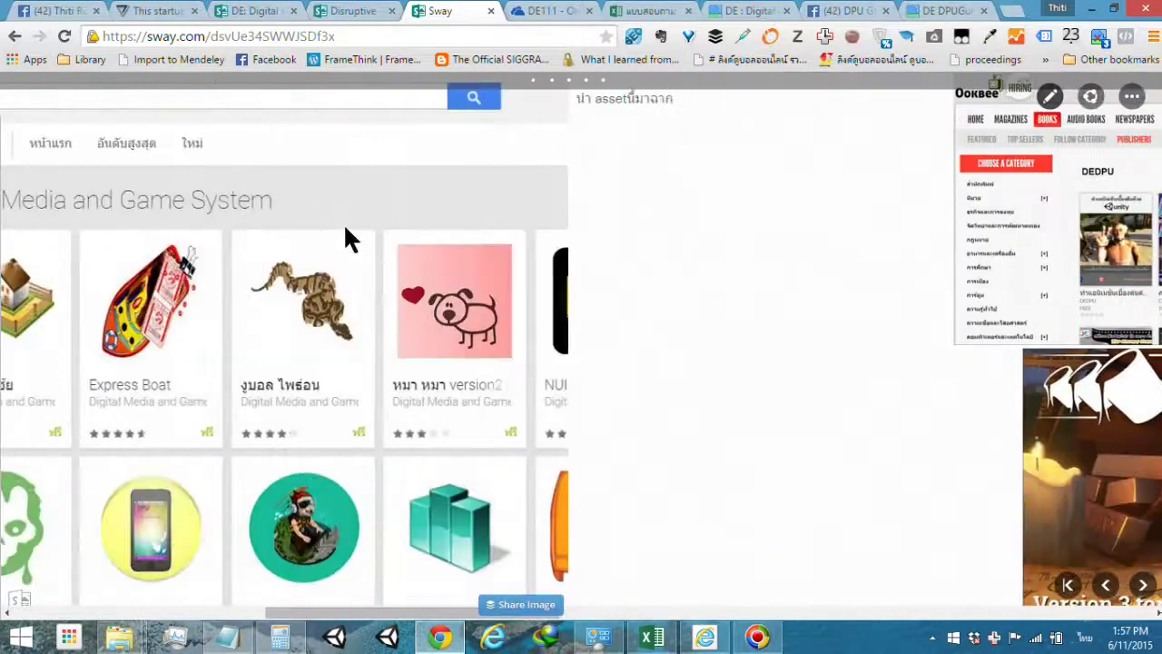
scroll(686, 296, "down", 3)
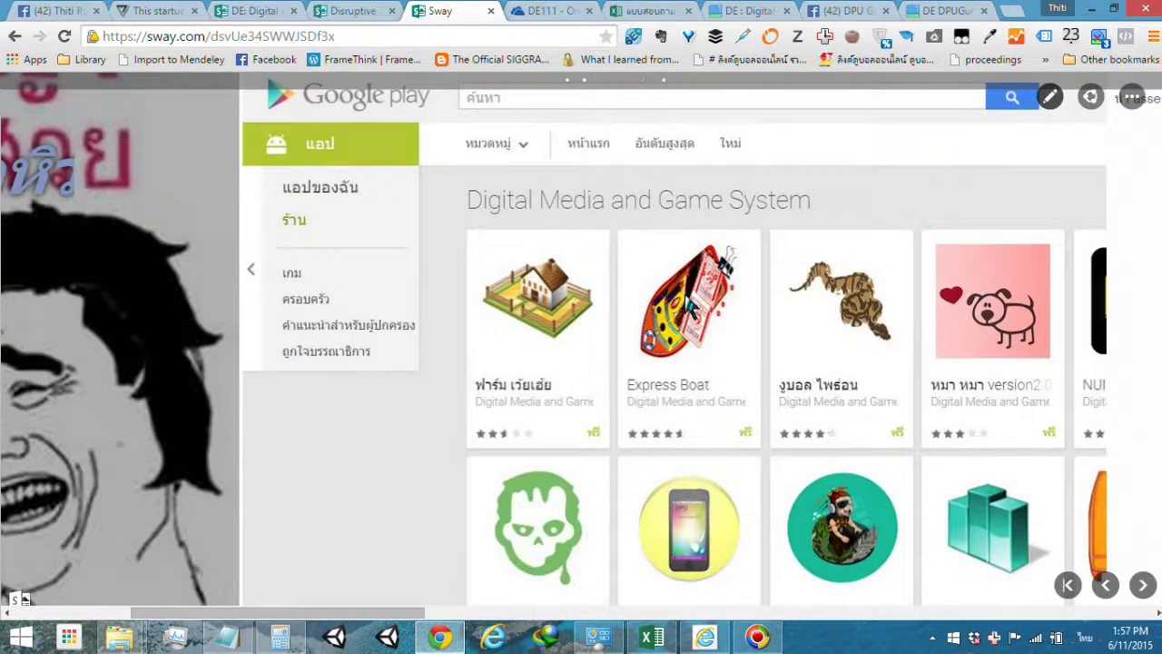
scroll(501, 138, "up", 3)
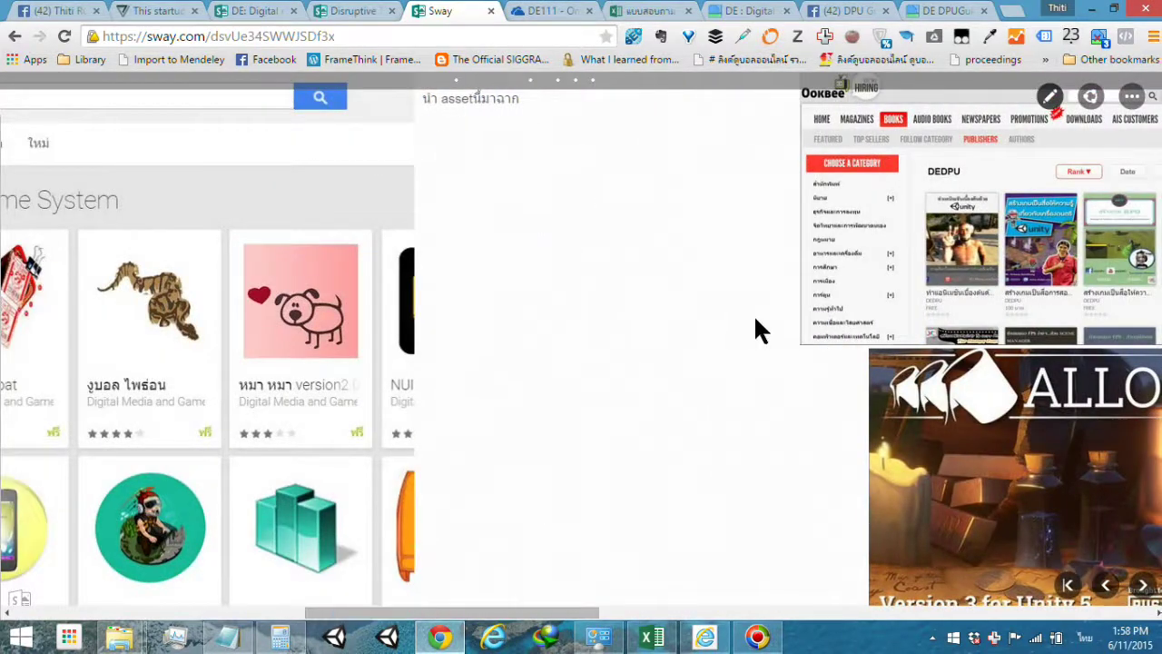
scroll(731, 314, "down", 6)
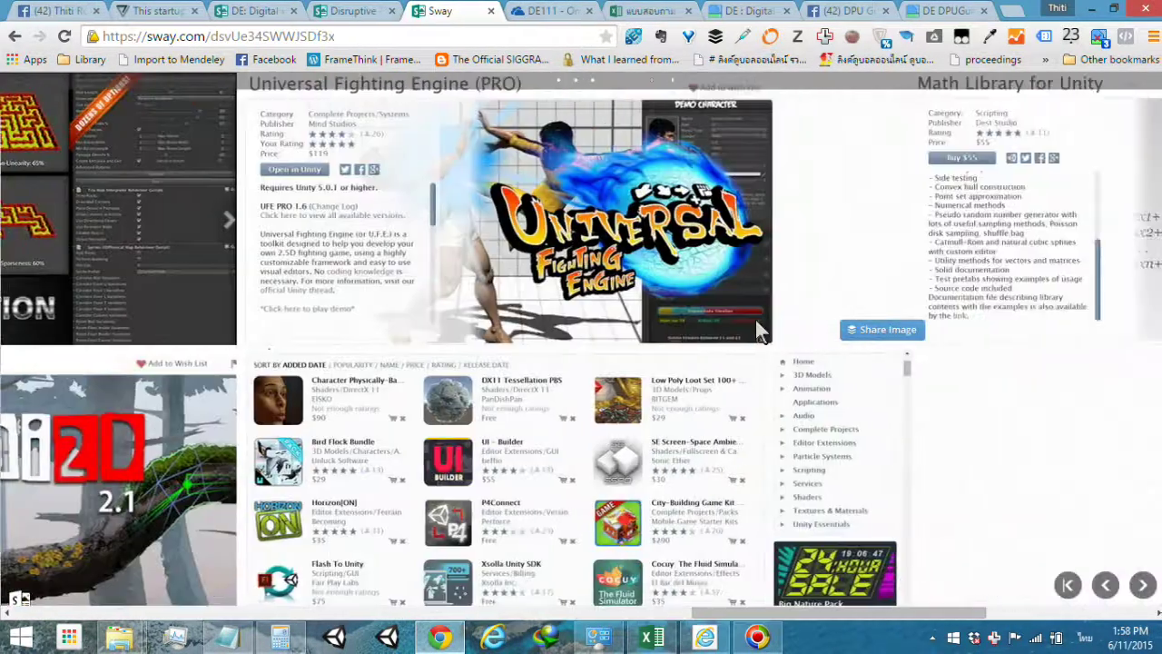
scroll(755, 327, "up", 6)
scroll(754, 315, "up", 8)
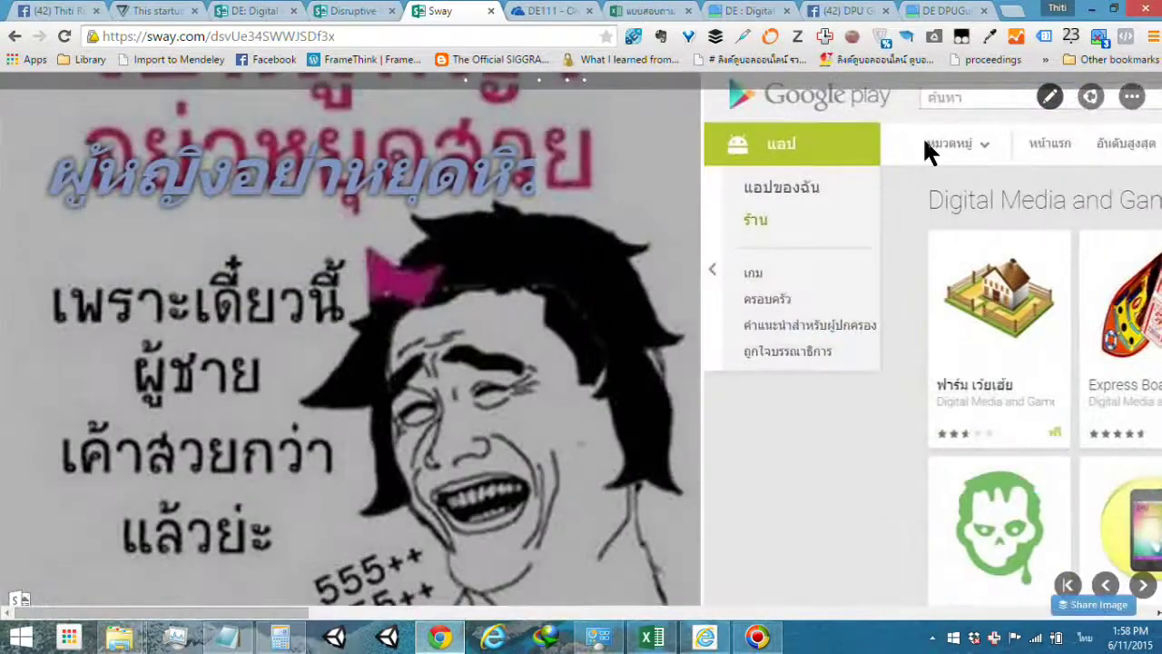
left_click(1050, 96)
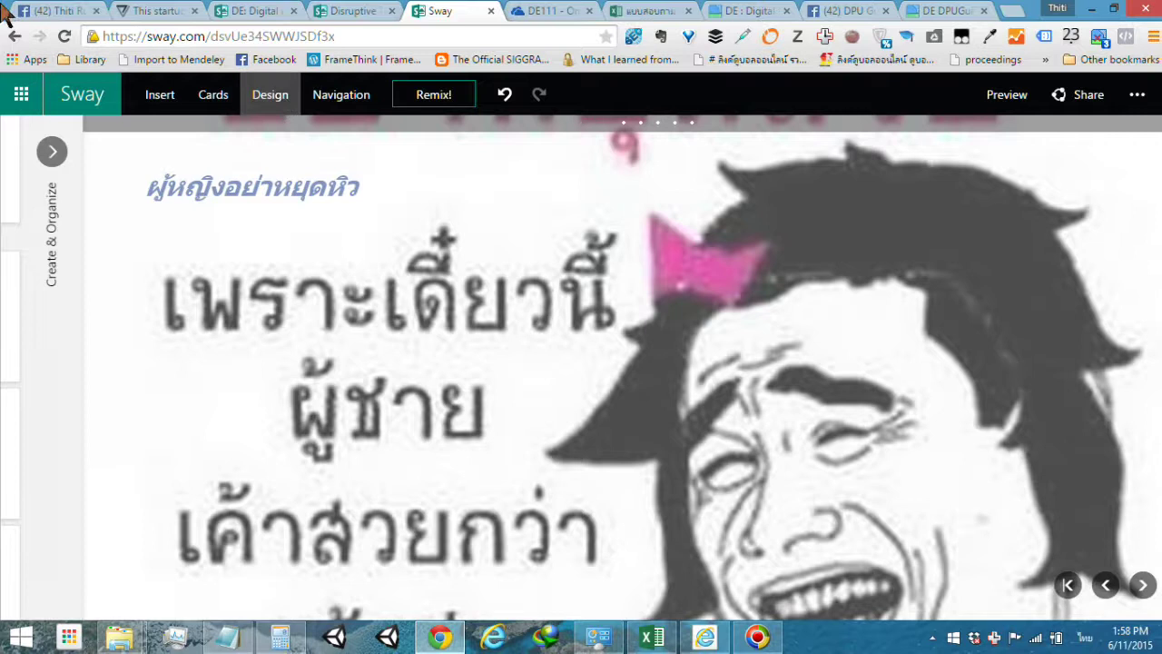
left_click(52, 150)
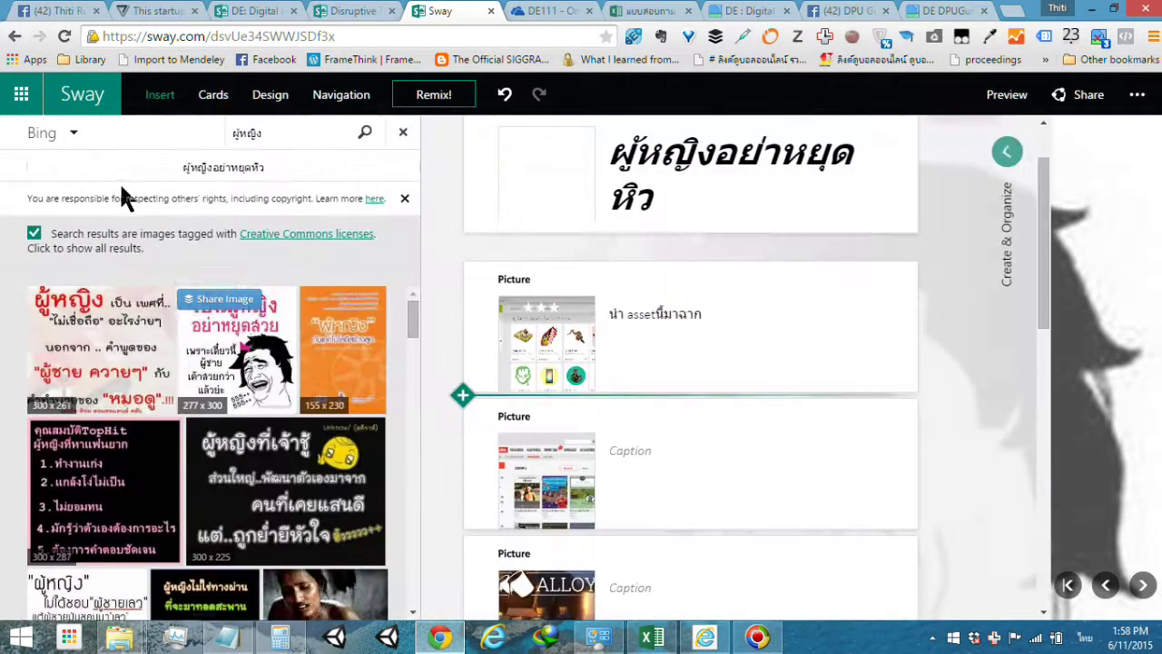
- Show the Cards list of card types beside the storyline
left_click(214, 94)
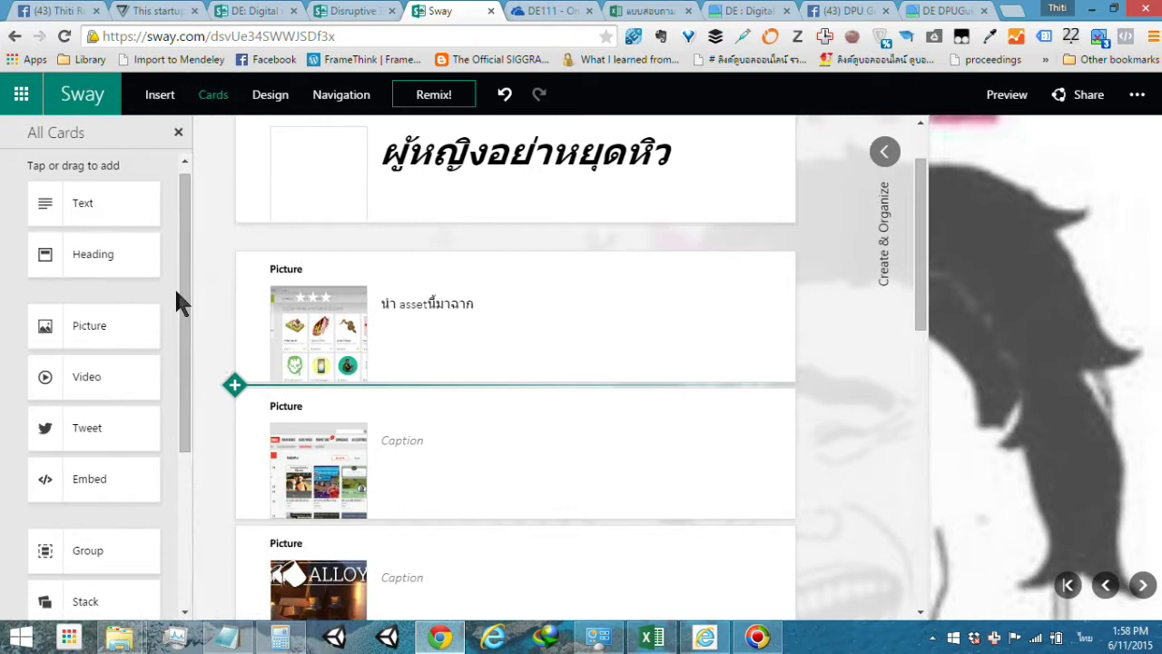
scroll(125, 314, "down", 2)
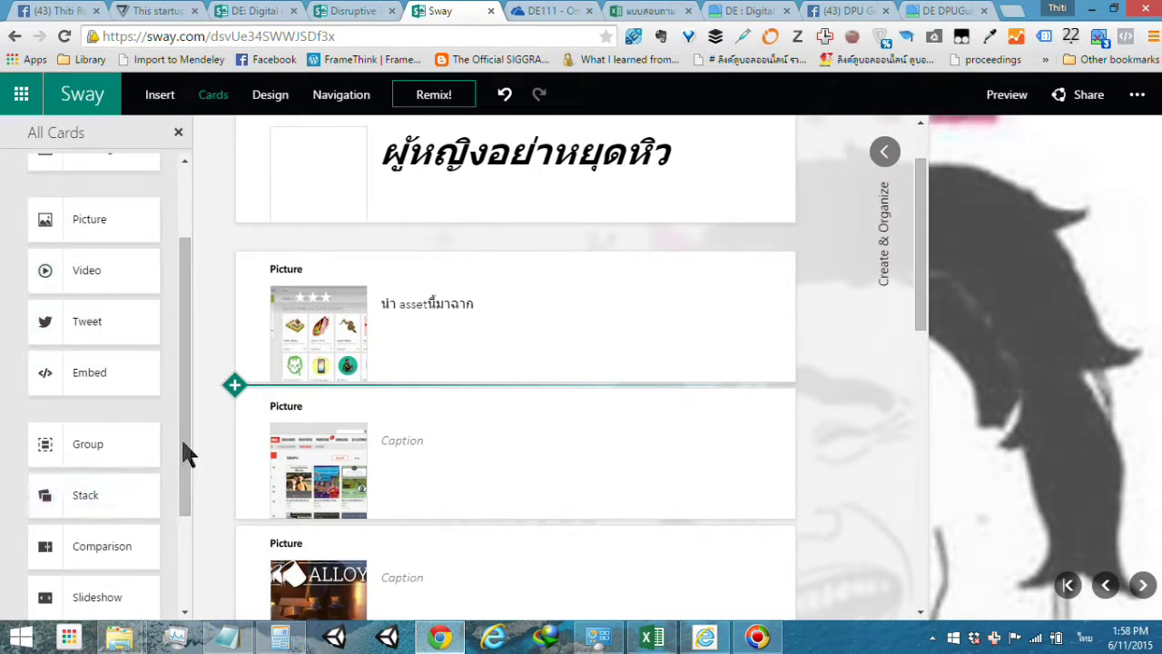
mouse_move(188, 384)
left_mouse_down()
mouse_move(188, 288)
mouse_move(160, 466)
left_mouse_up()
- Select the first picture card and add the second, ALLOY and CUSTOMIZATION cards
left_click(523, 288)
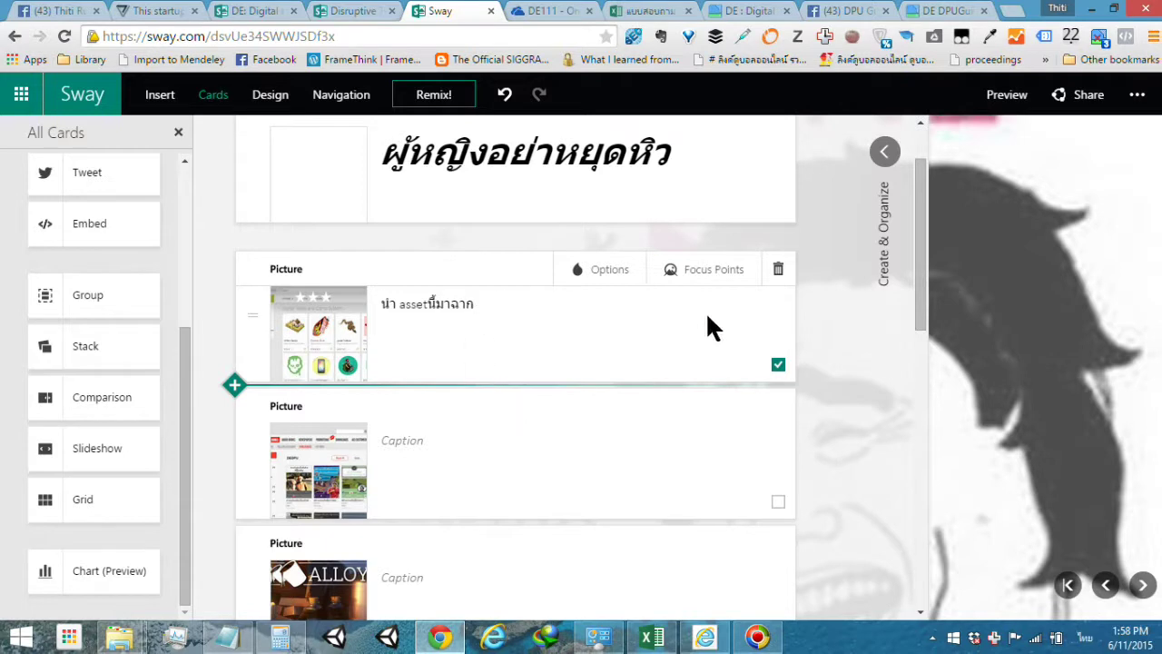
left_click(778, 502)
scroll(701, 436, "down", 1)
scroll(751, 260, "down", 1)
scroll(615, 293, "up", 1)
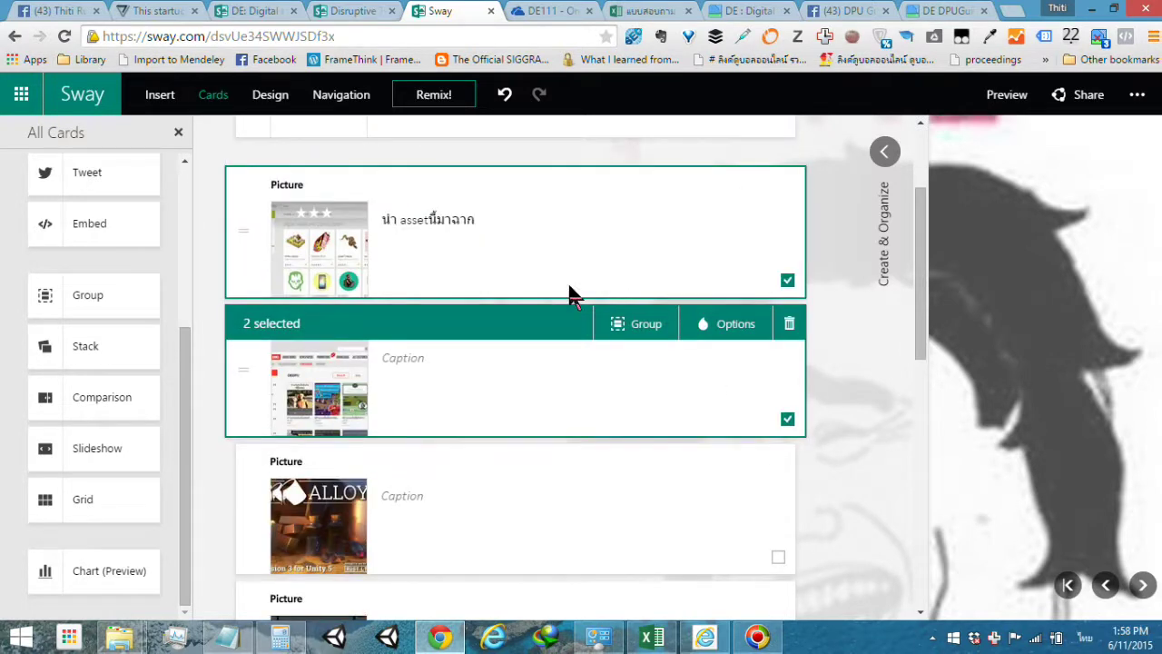
scroll(786, 381, "down", 1)
scroll(782, 380, "down", 1)
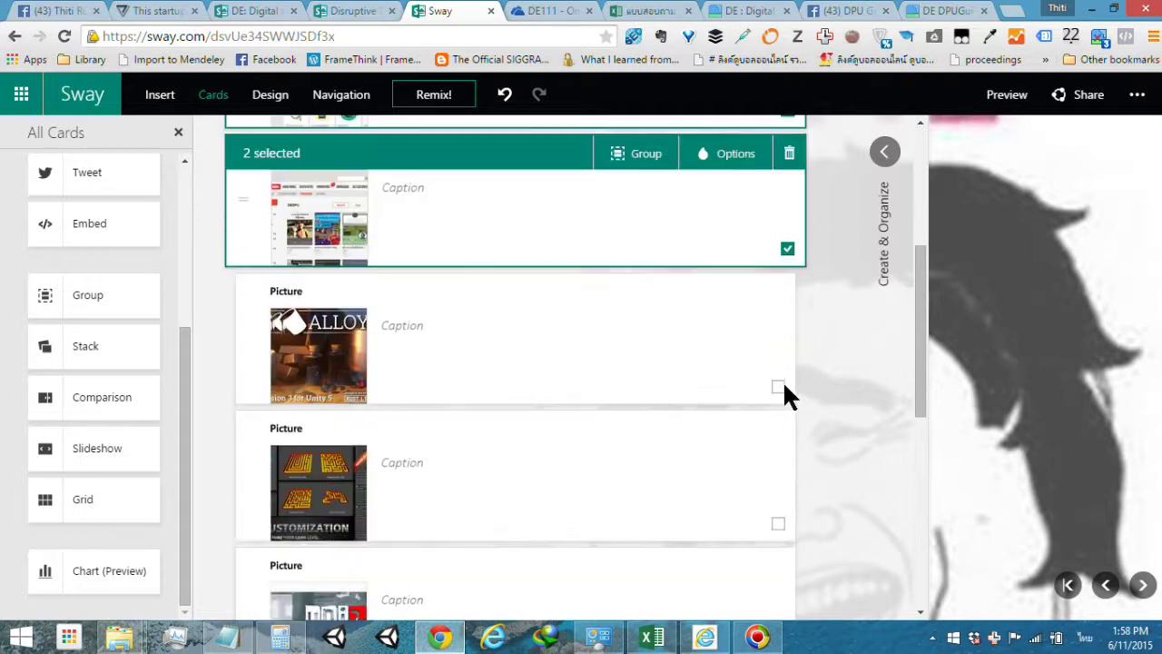
left_click(780, 385)
left_click(776, 523)
- Add the Uni2D, Universal Fighting Engine and remaining picture cards until six are selected
scroll(695, 461, "down", 3)
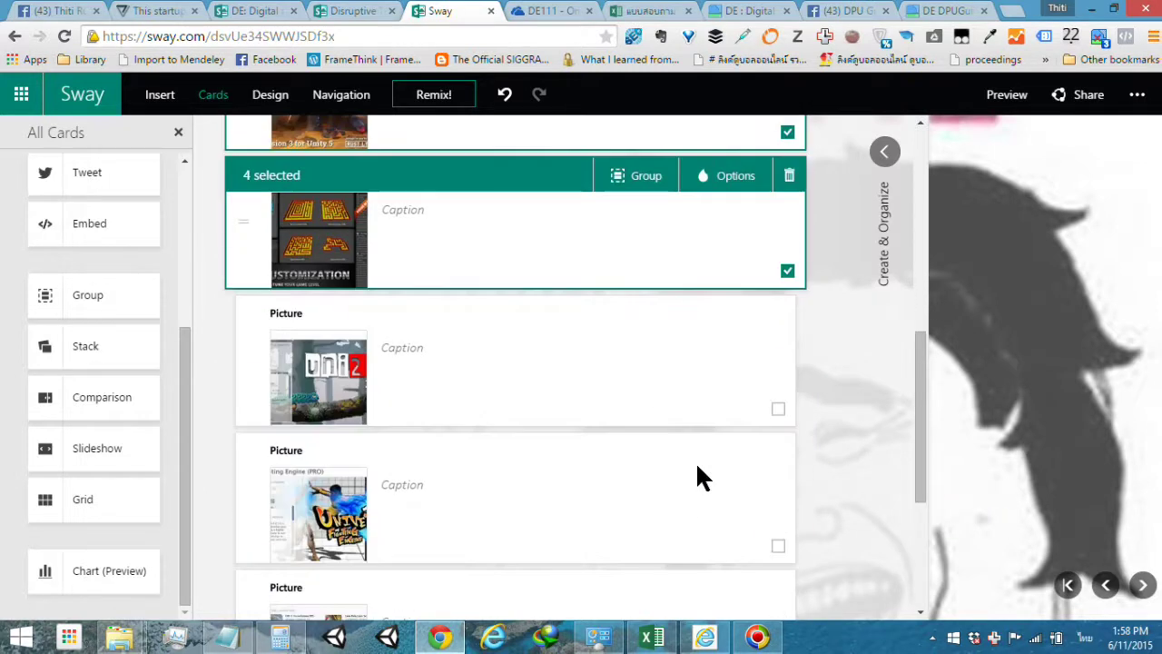
left_click(778, 409)
left_click(770, 555)
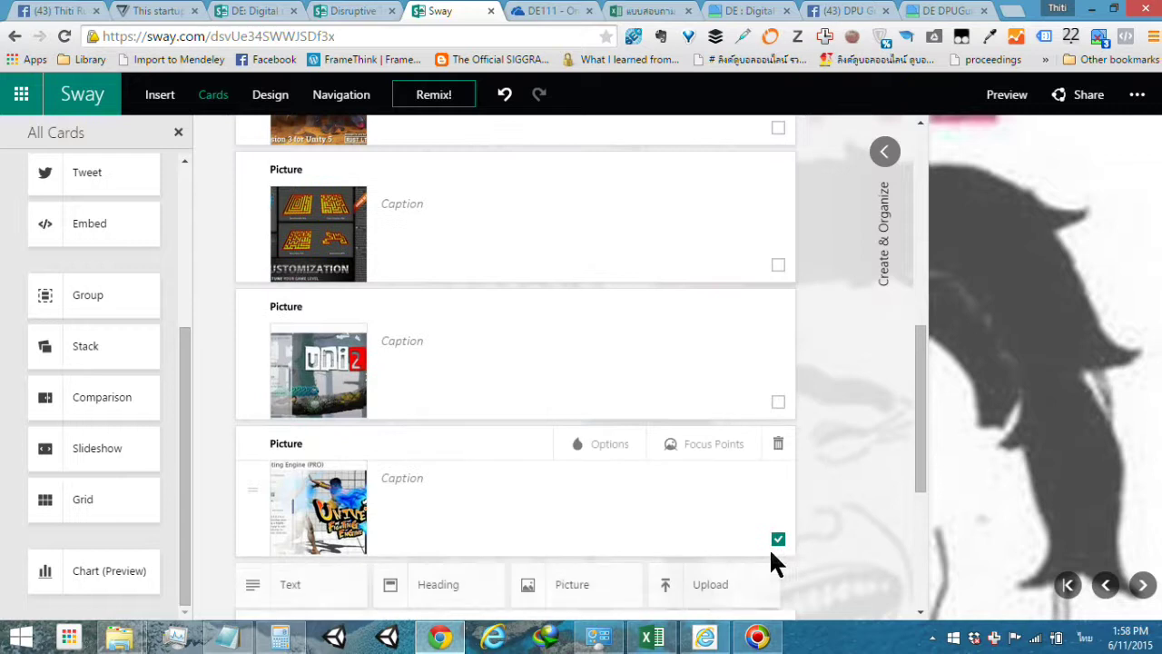
scroll(711, 454, "down", 2)
left_click(778, 232)
scroll(716, 200, "up", 3)
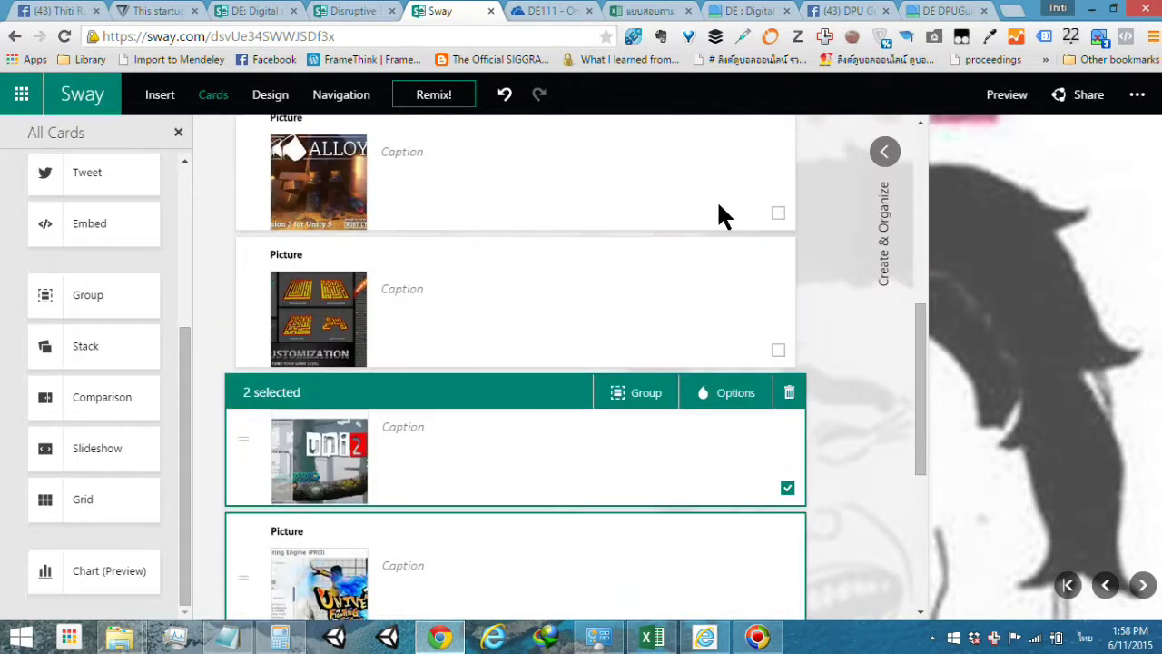
scroll(717, 200, "up", 1)
left_click(778, 436)
left_click(778, 298)
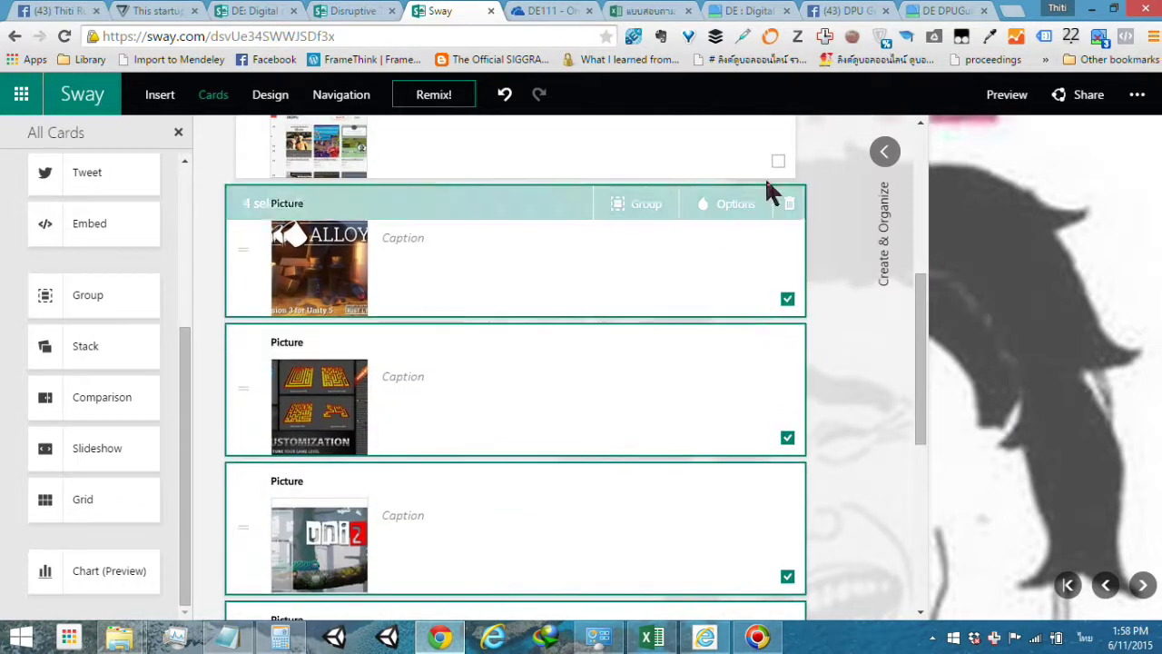
left_click(778, 168)
scroll(717, 213, "up", 3)
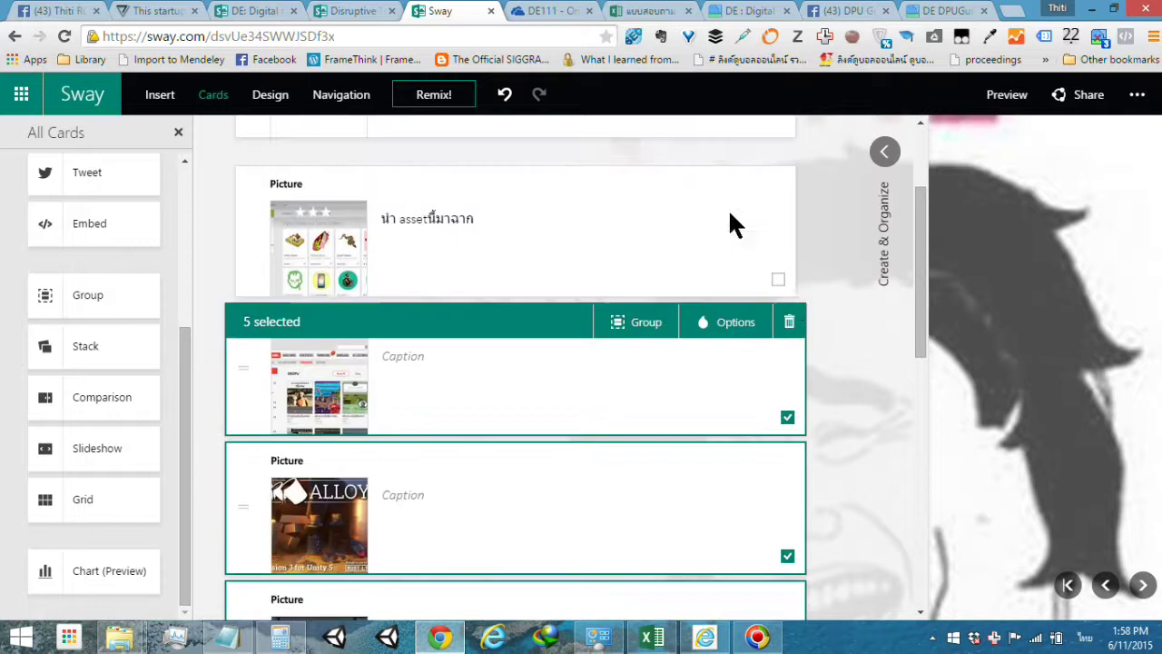
left_click(778, 280)
scroll(690, 241, "up", 2)
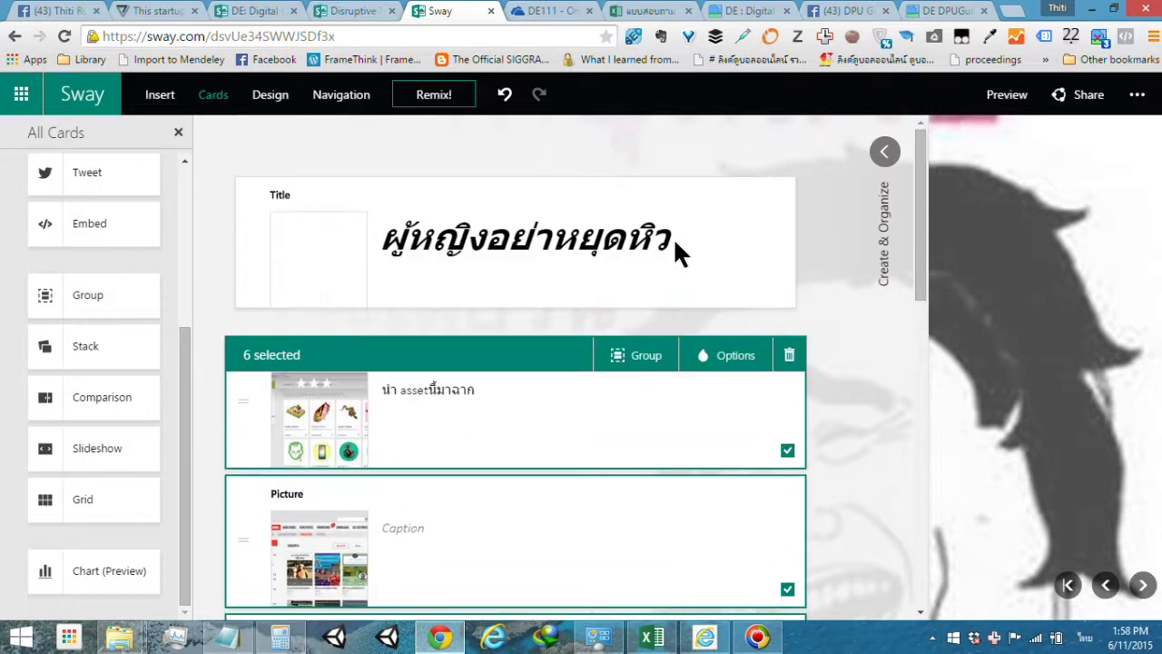
- Group the six selected cards as a Stack and collapse the storyline to preview it
left_click(640, 357)
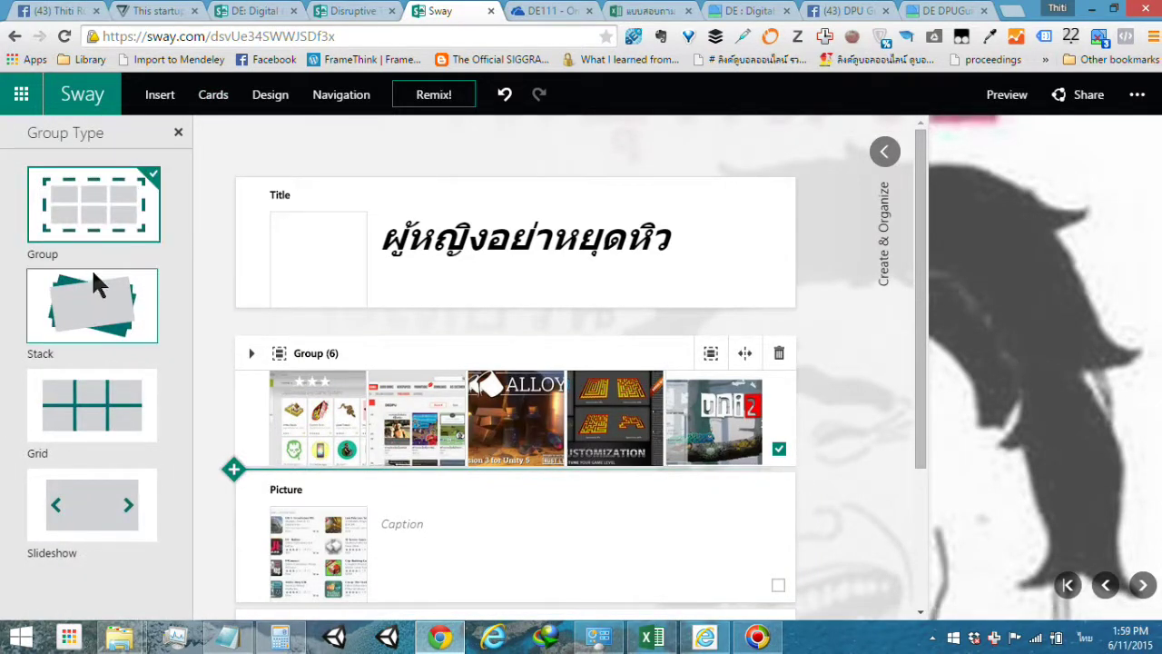
left_click(88, 305)
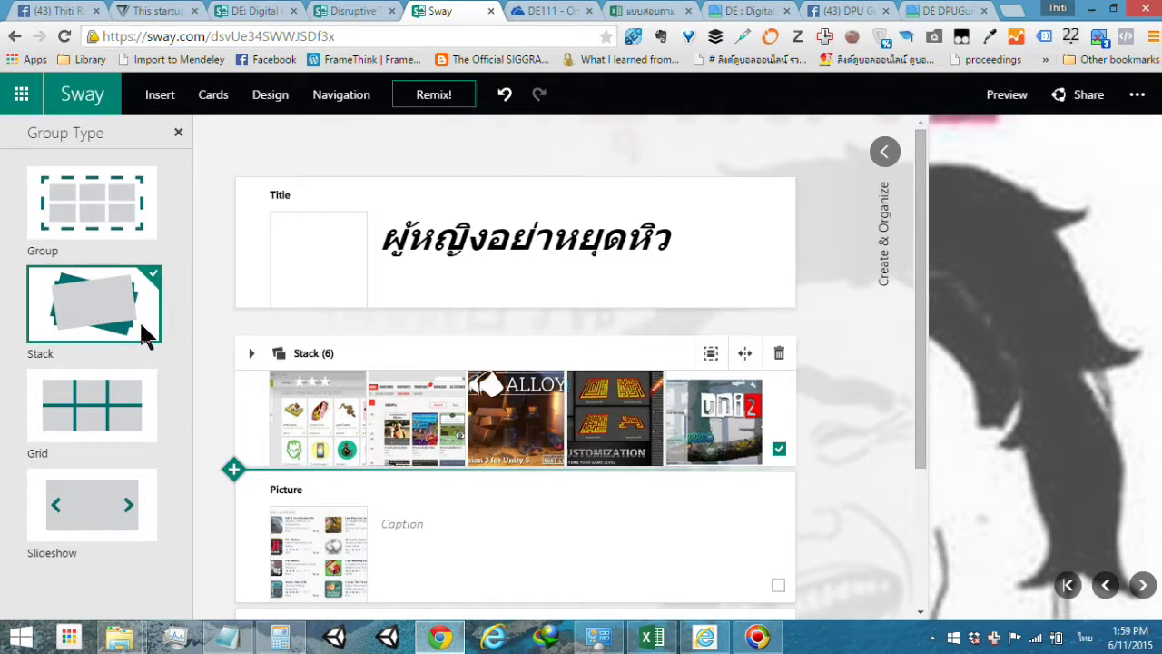
left_click(885, 151)
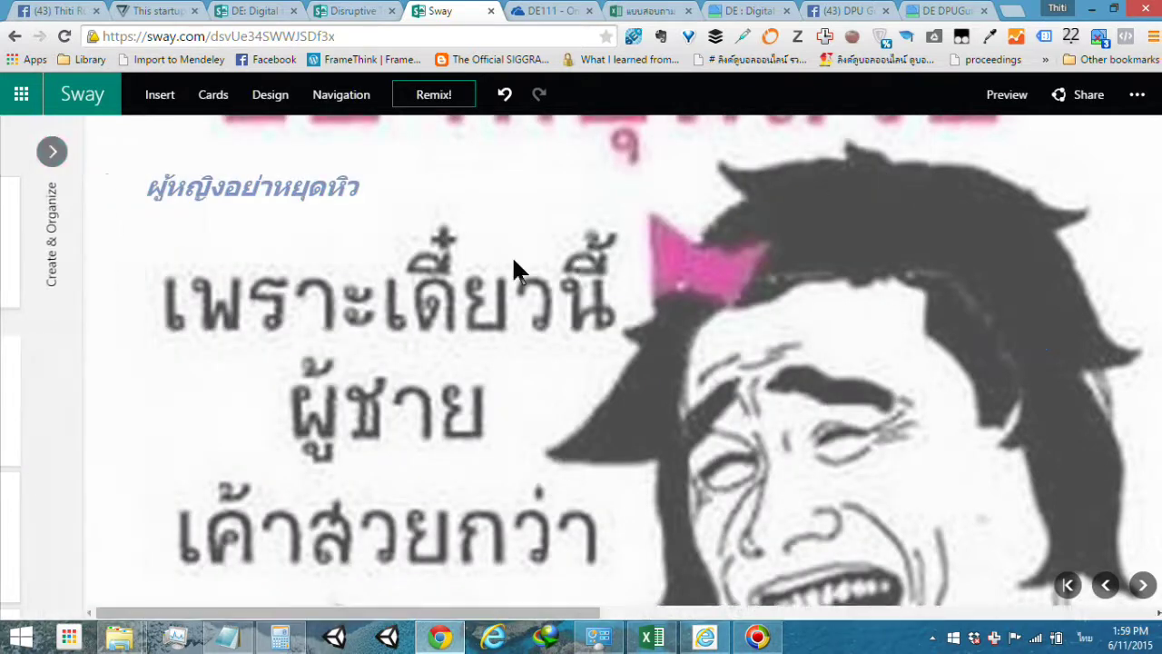
- Scroll the preview to check the new stack, then reopen the storyline with the card types list
scroll(513, 261, "down", 5)
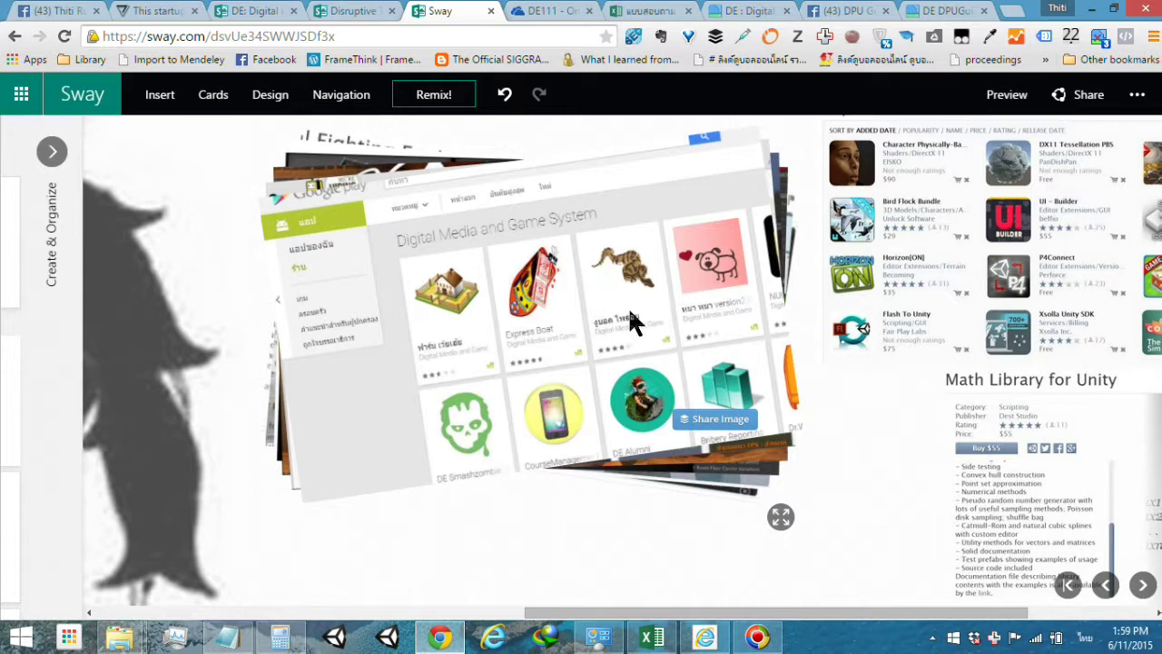
scroll(627, 311, "up", 5)
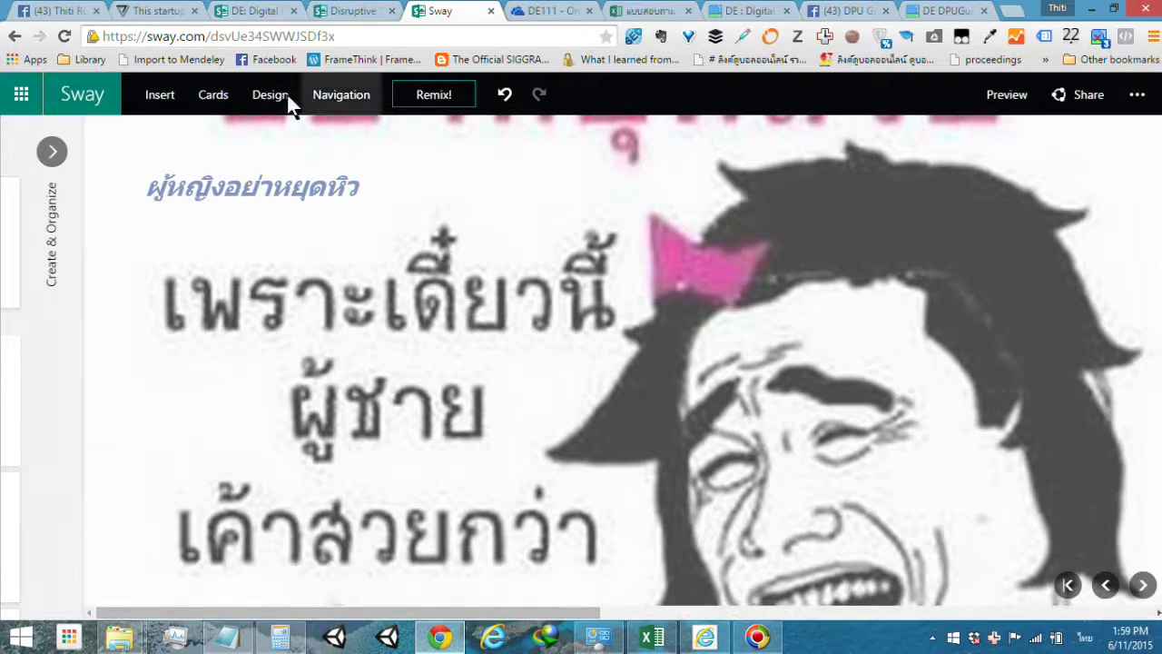
left_click(192, 104)
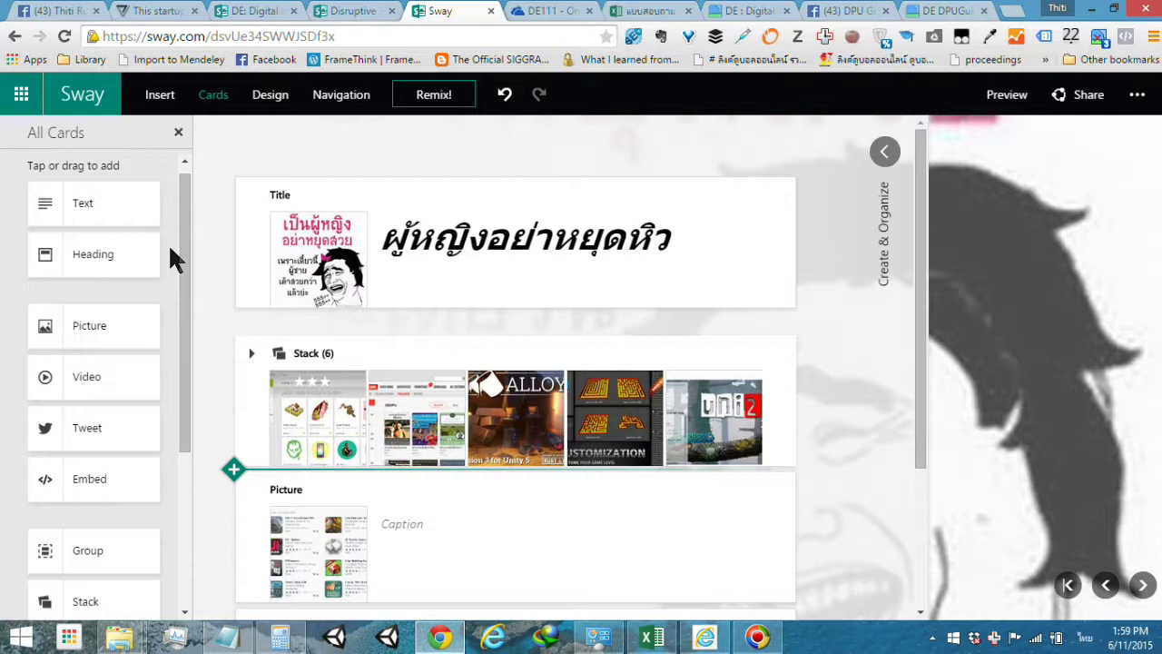
- Collapse the storyline and scroll the preview to see the fanned stack of six screenshots
left_click(1056, 279)
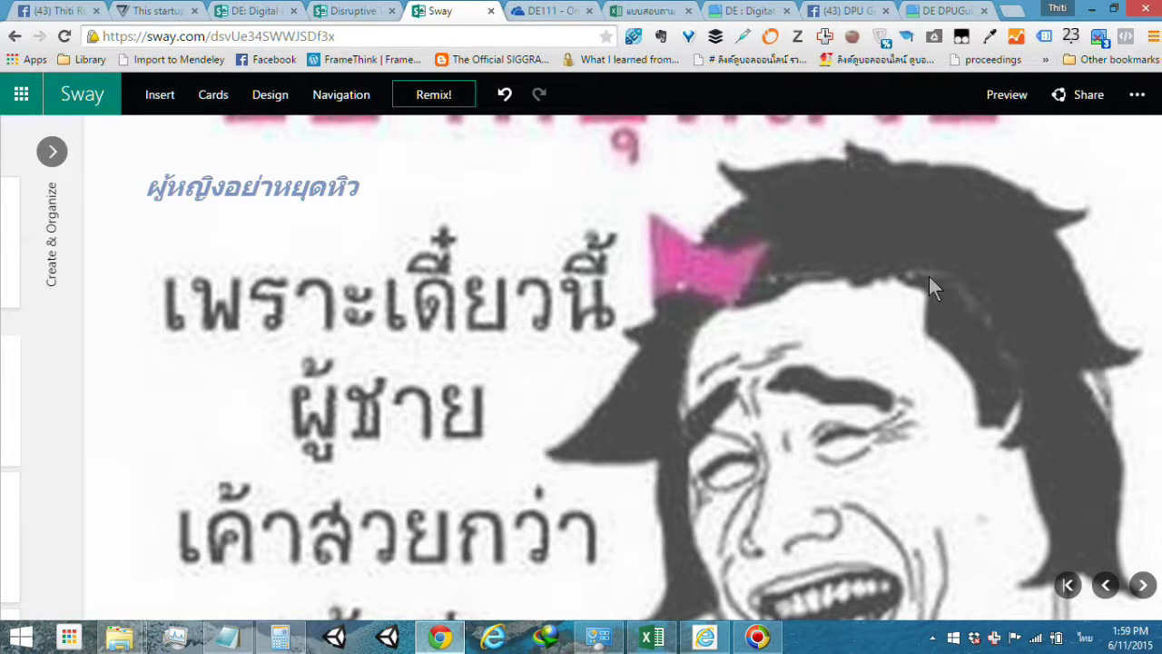
scroll(929, 276, "down", 5)
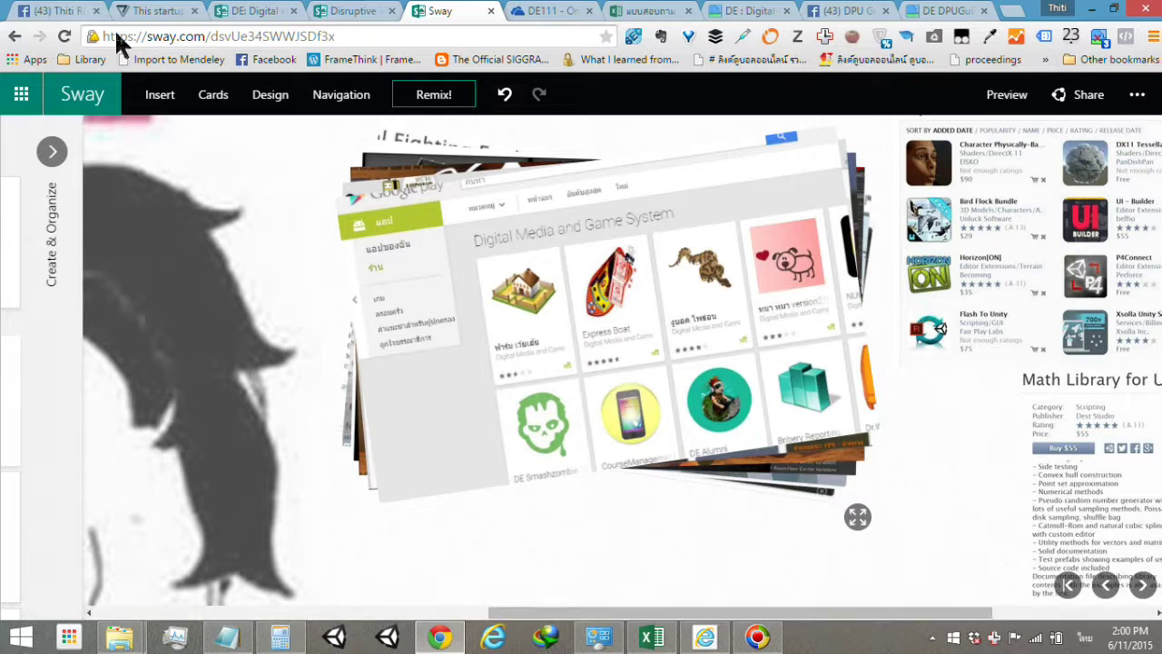
left_click(156, 96)
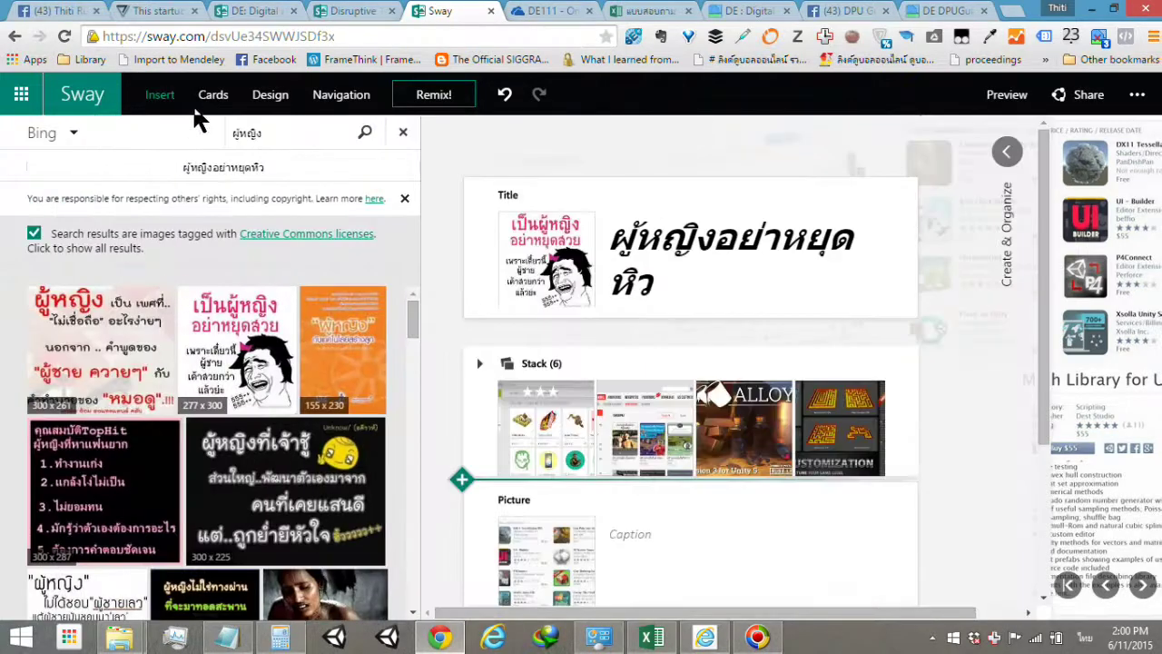
left_click(209, 96)
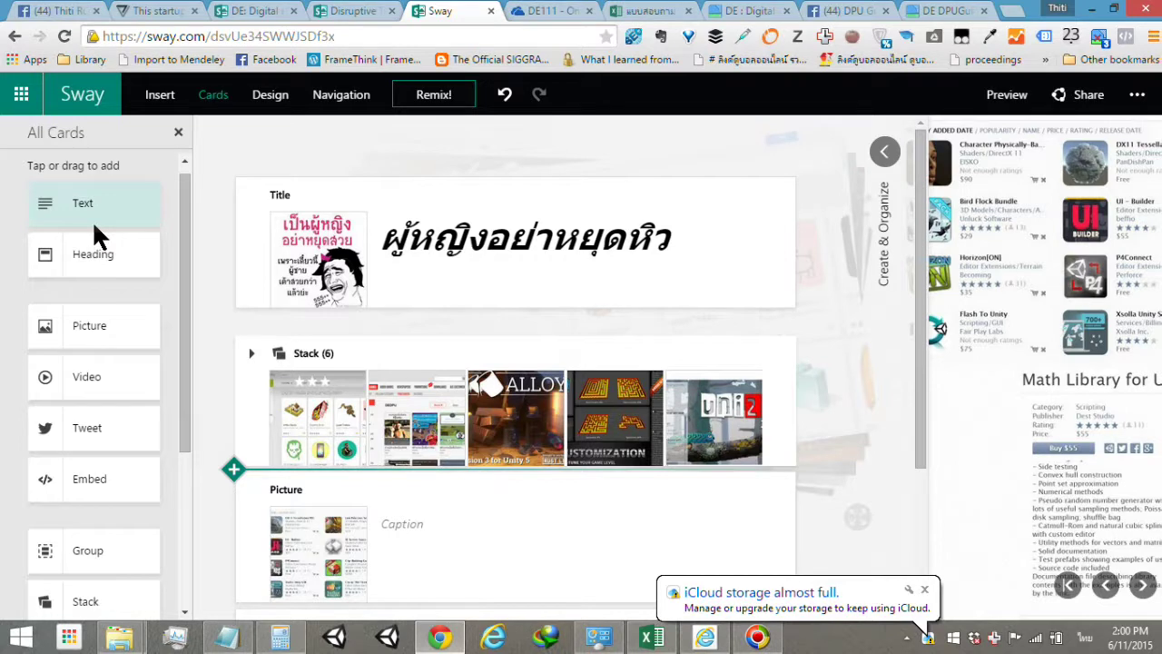
left_click(880, 155)
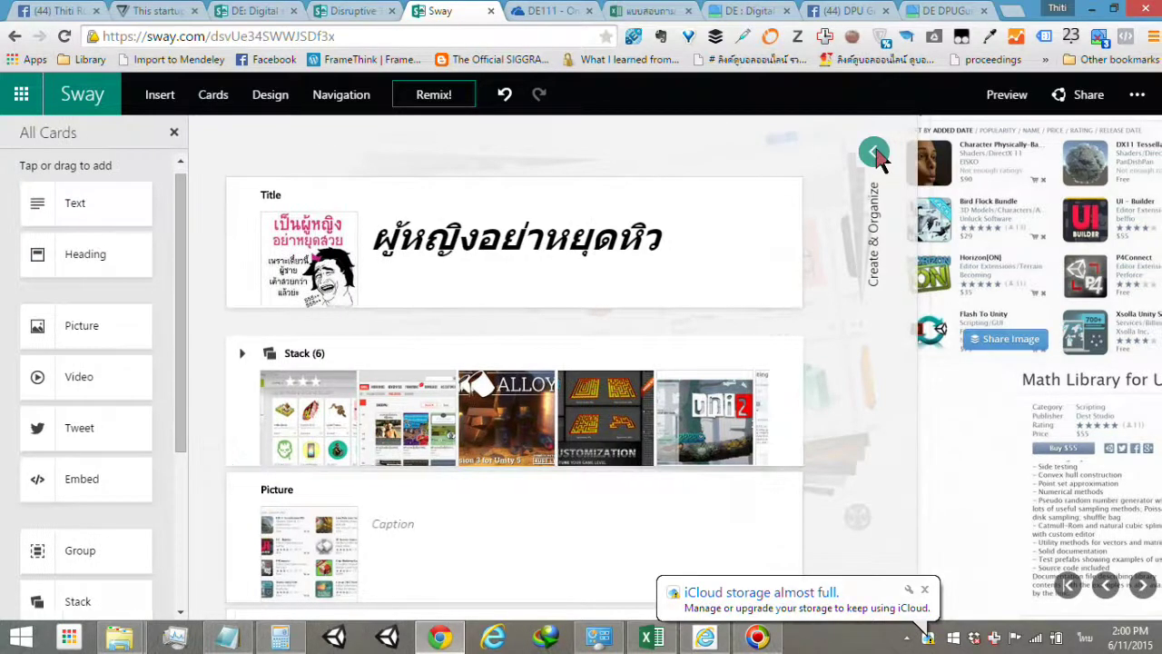
- Open Share by Link and select the Sway's entire view-only URL
left_click(1074, 95)
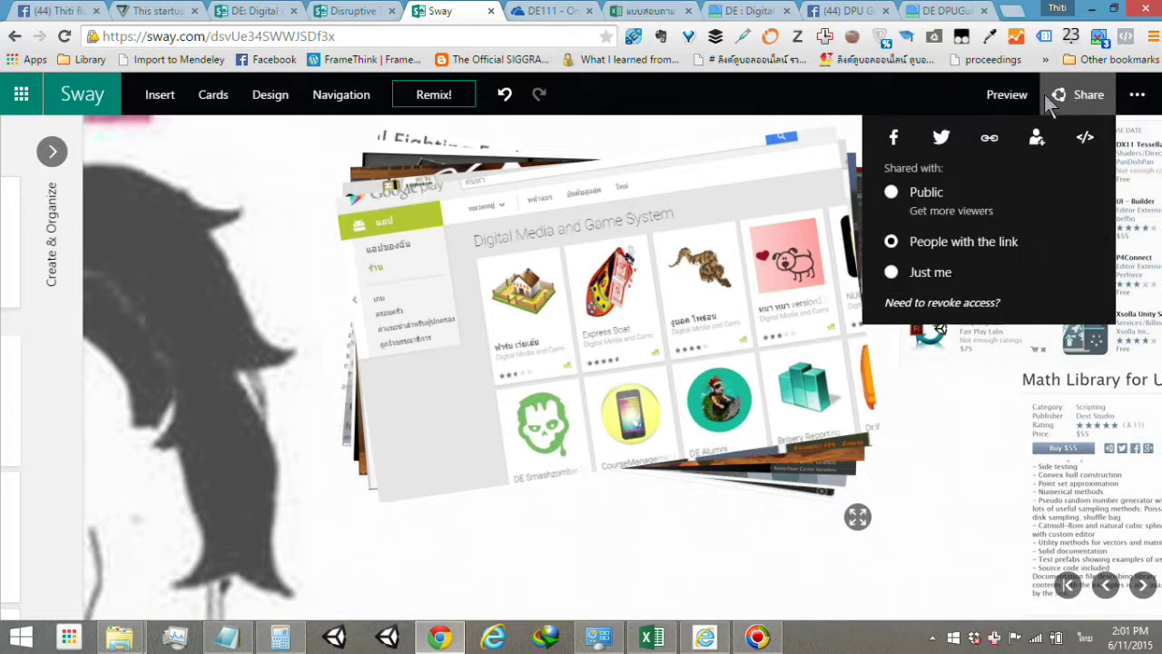
left_click(991, 138)
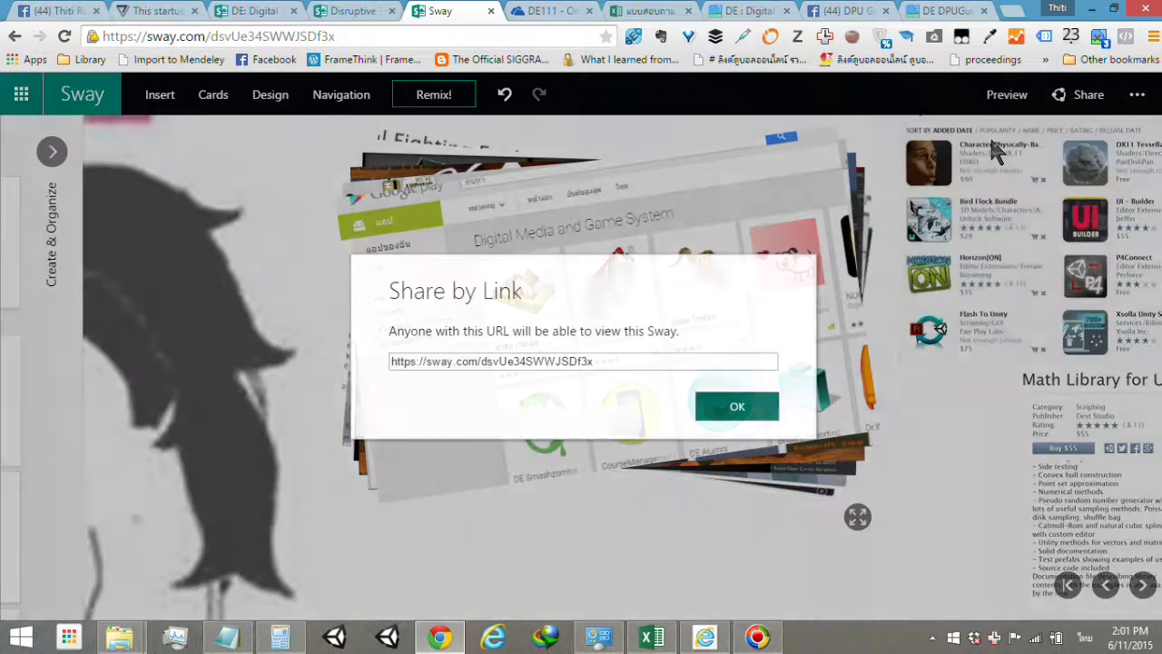
left_click(591, 360)
left_click_drag(590, 362, 367, 355)
key("ctrl+c")
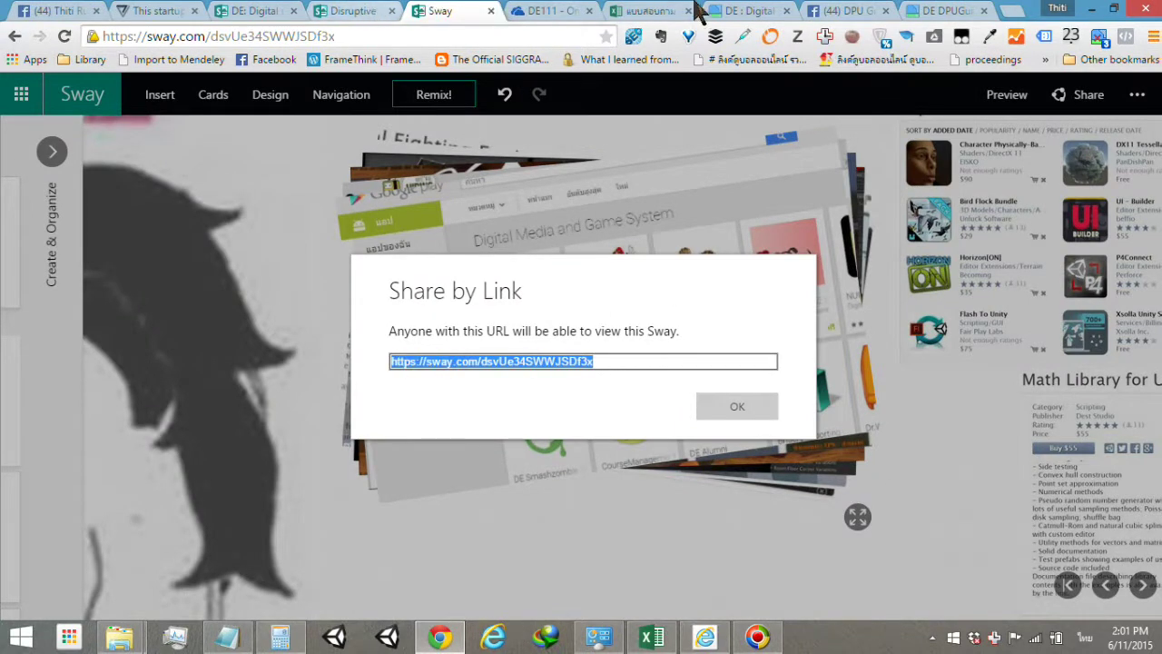
- Switch to the Facebook tab, go to the home feed and open the DE-คอมเบื้องต้น group
left_click(828, 11)
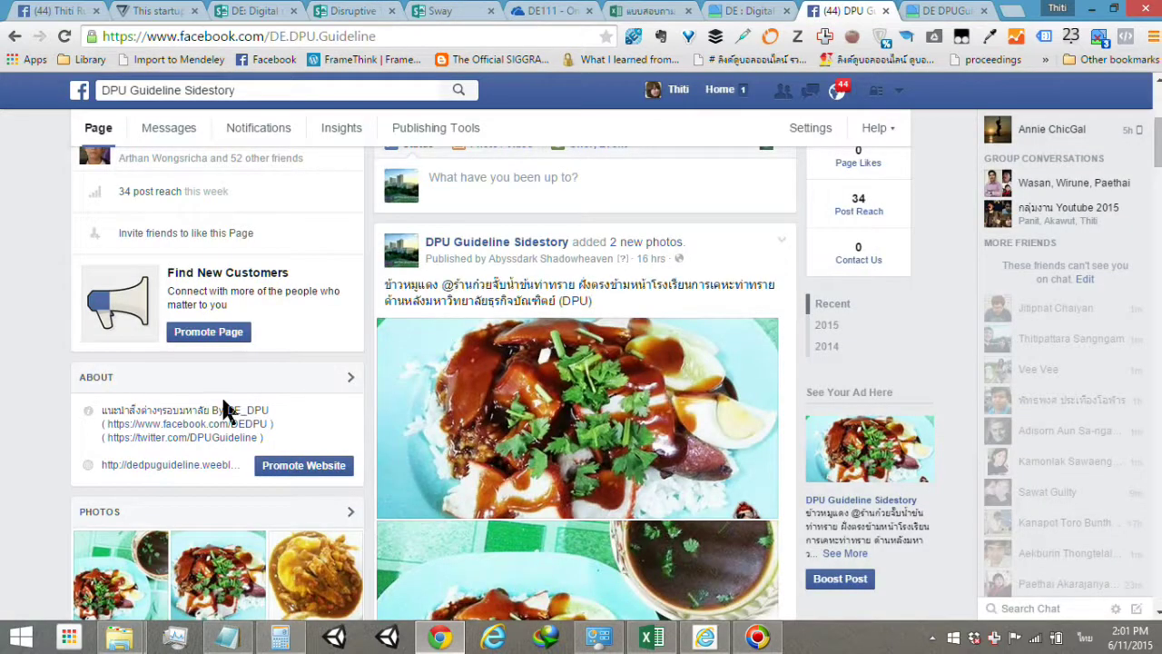
scroll(227, 410, "up", 4)
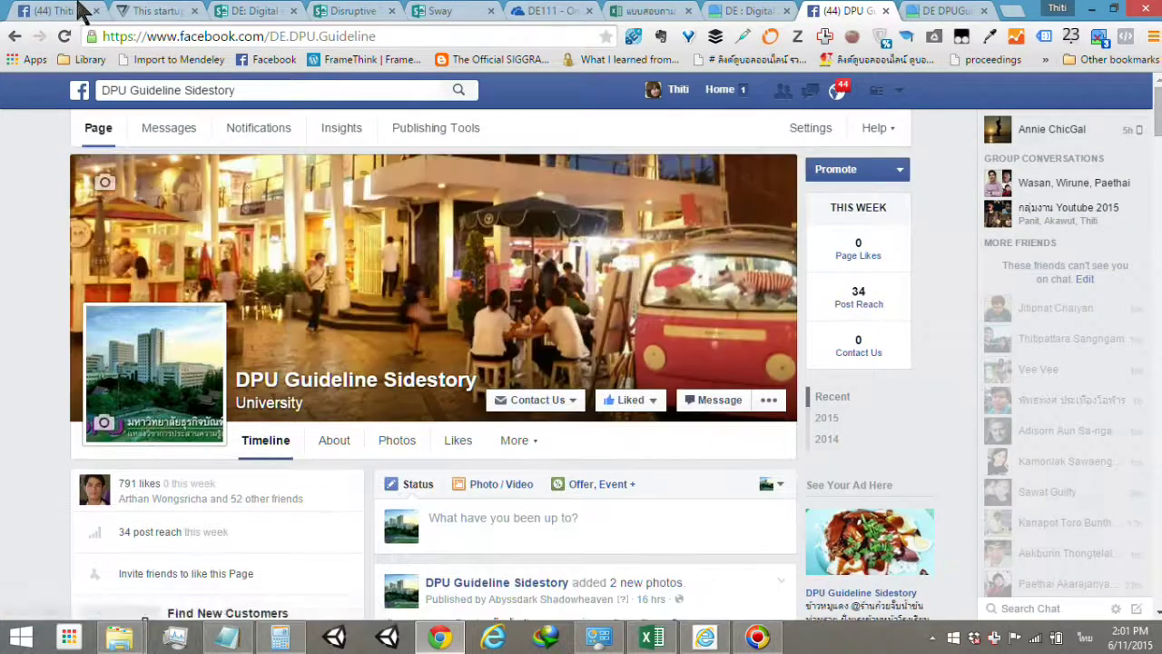
left_click(79, 7)
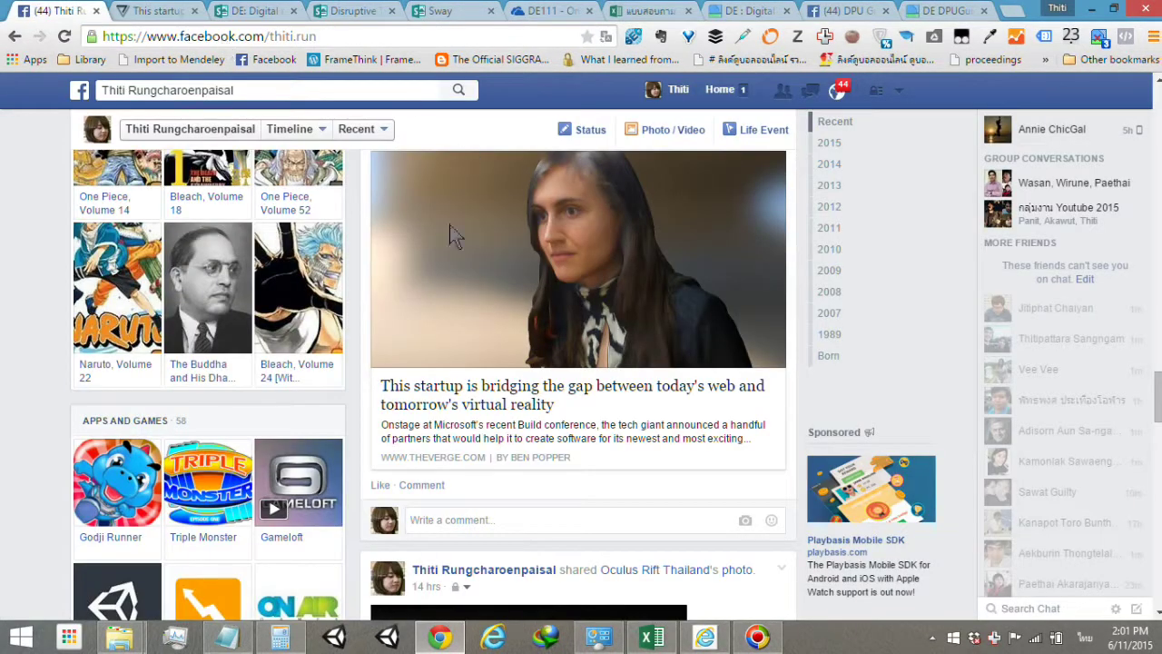
left_click(724, 95)
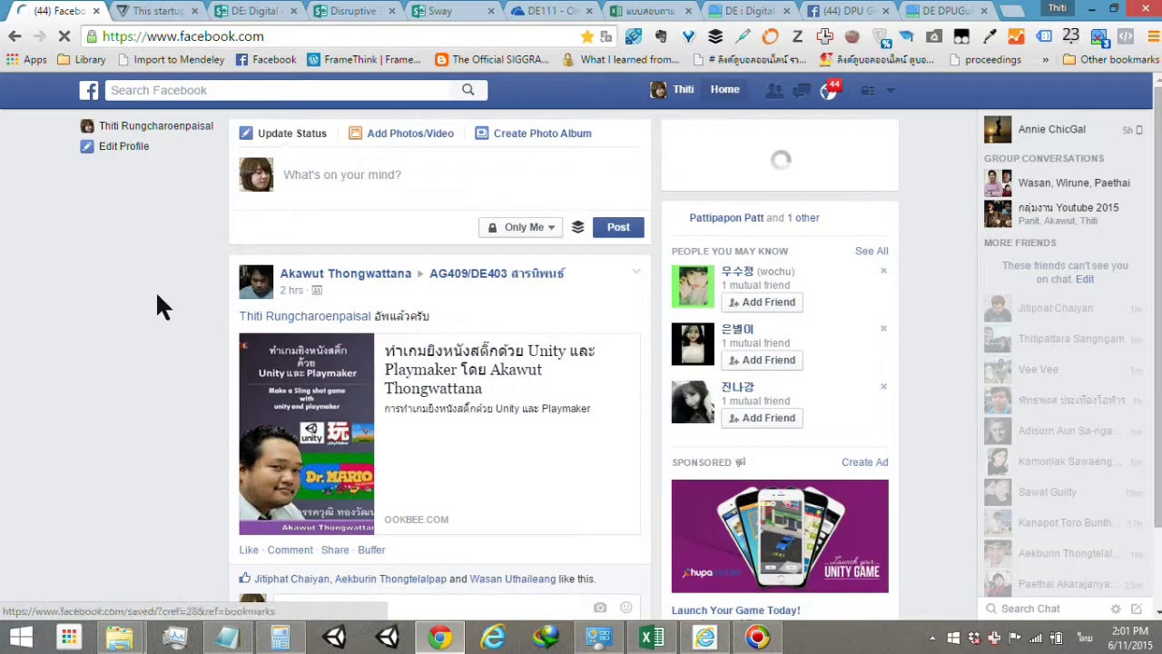
scroll(155, 289, "down", 1)
scroll(66, 349, "down", 1)
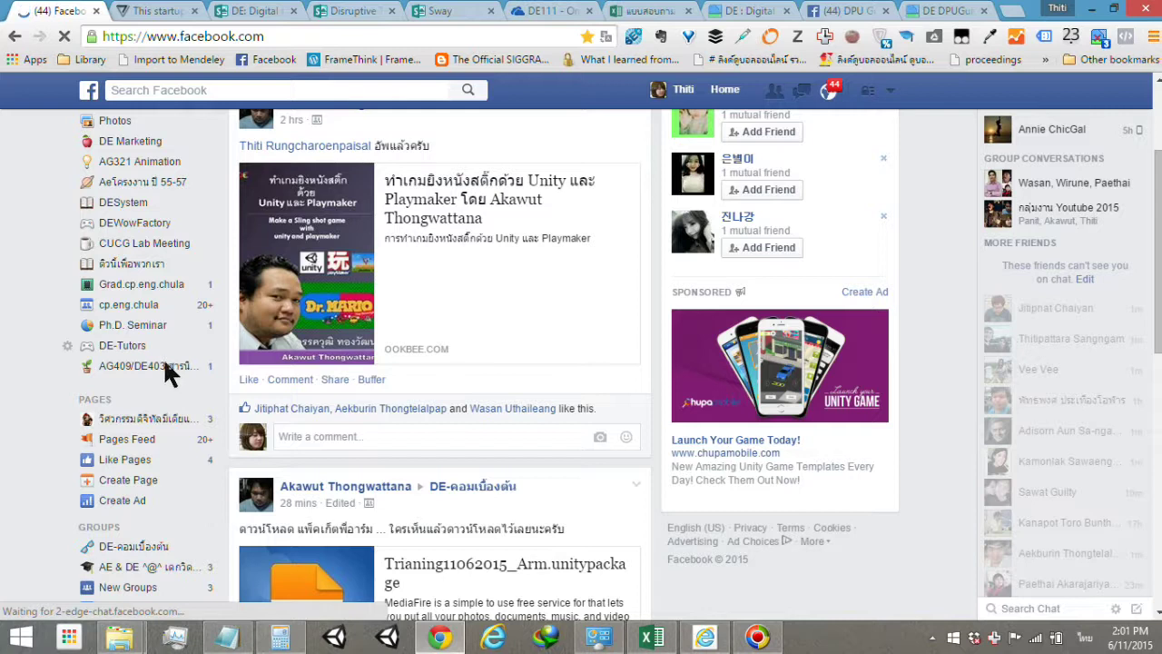
scroll(141, 209, "up", 1)
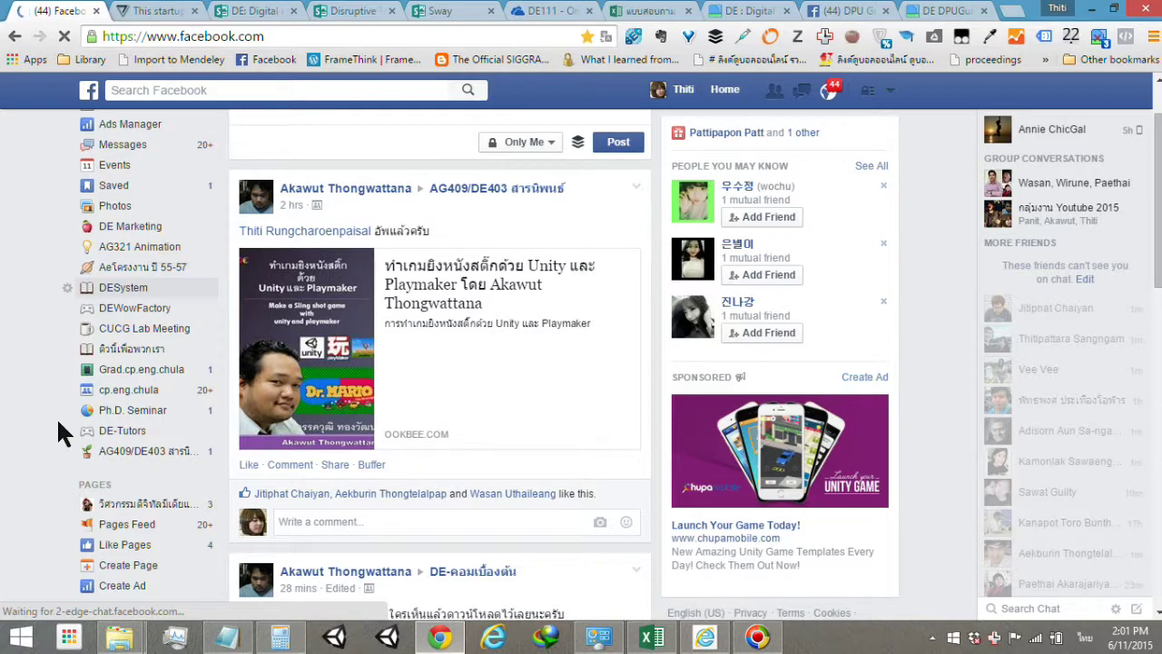
scroll(56, 421, "down", 3)
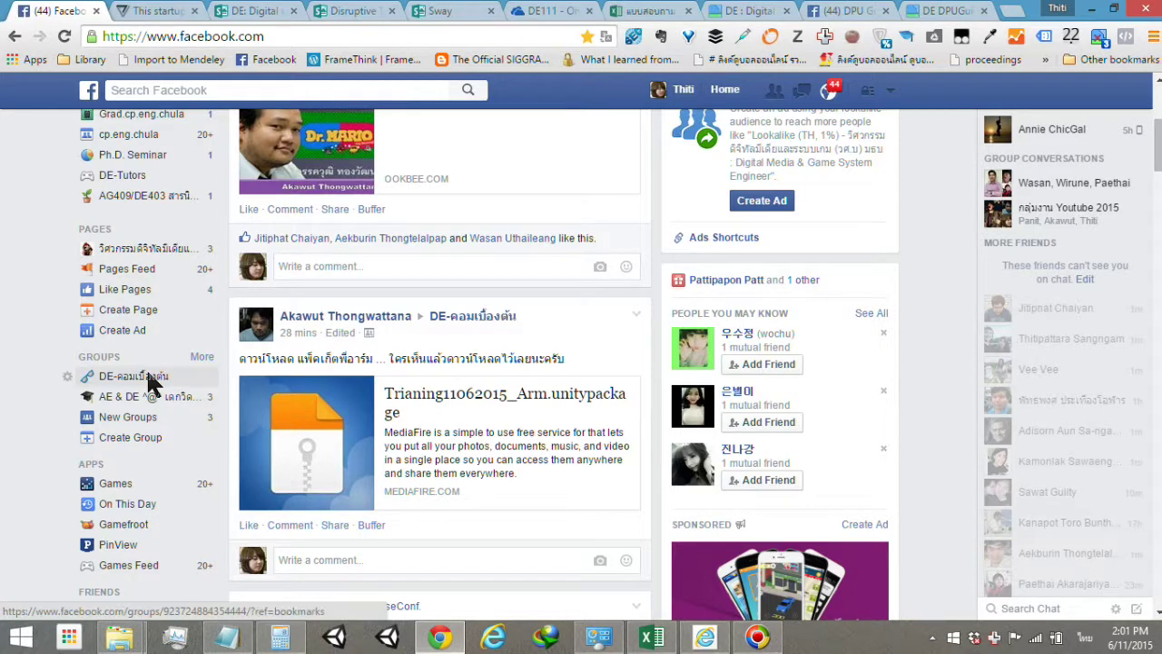
left_click(148, 376)
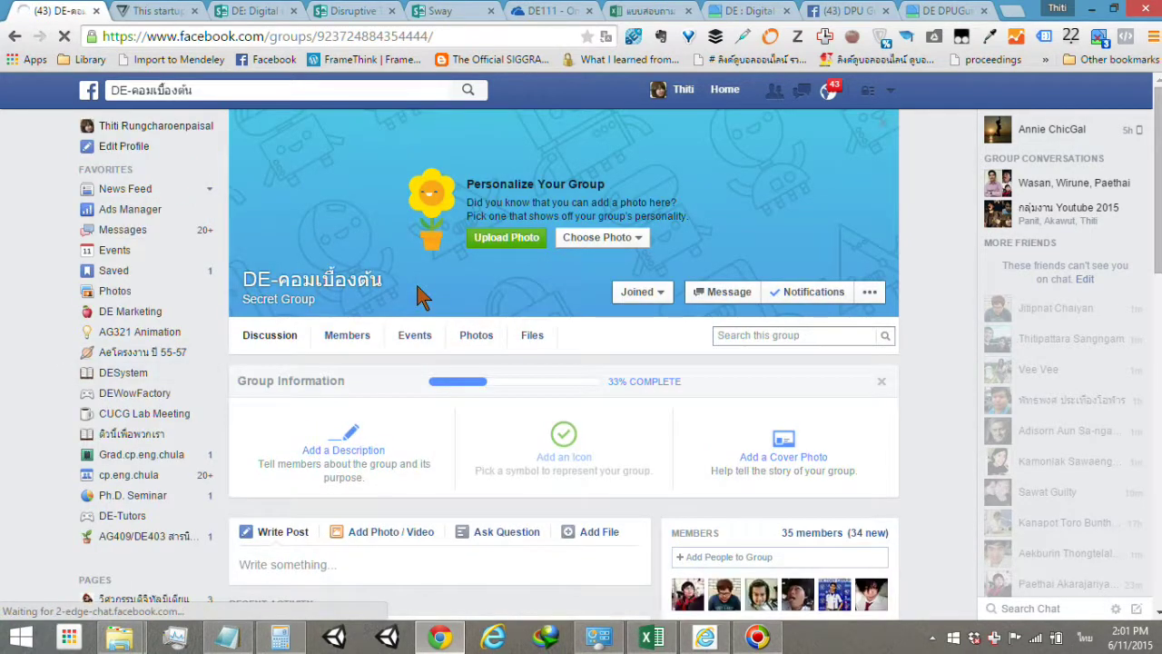
- Write a group post with the pasted Sway link and the line 'นำเสนอเกม ผู้หญิงหิวมาก กลุ่มพี่บาส'
scroll(320, 548, "down", 2)
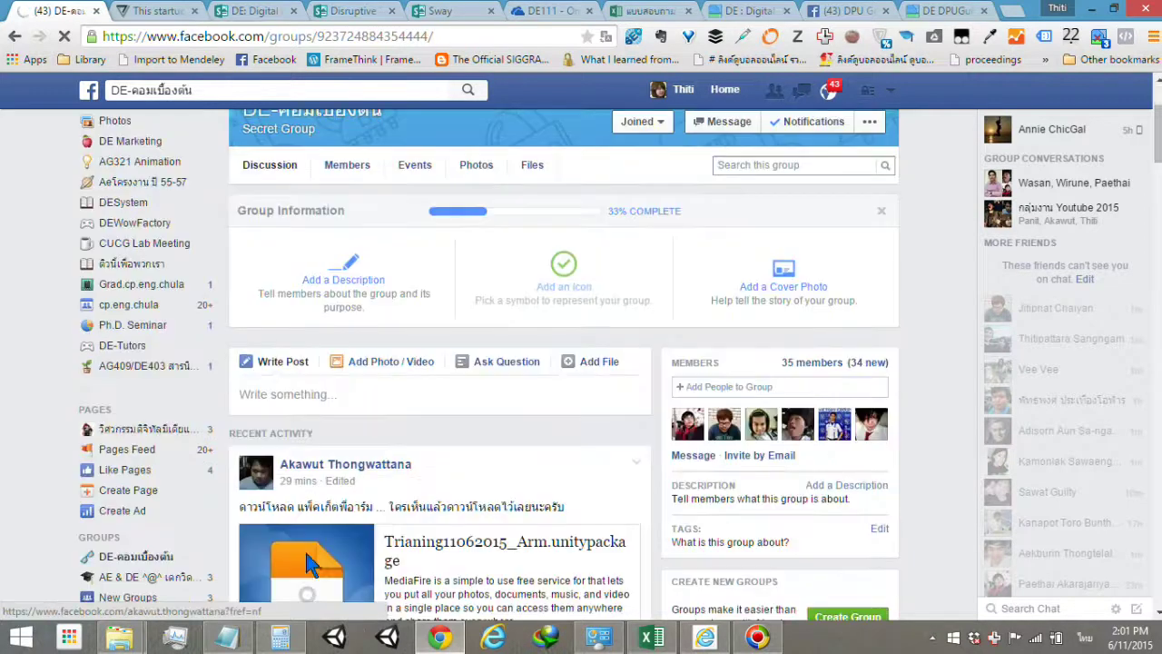
left_click(277, 393)
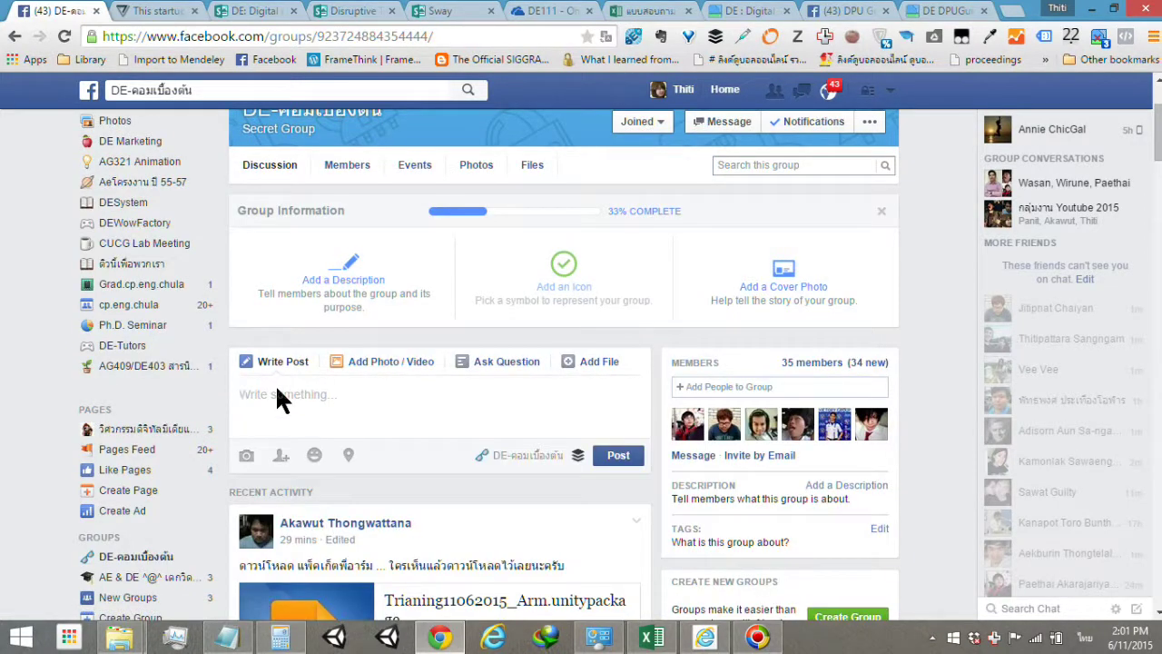
key("ctrl+v")
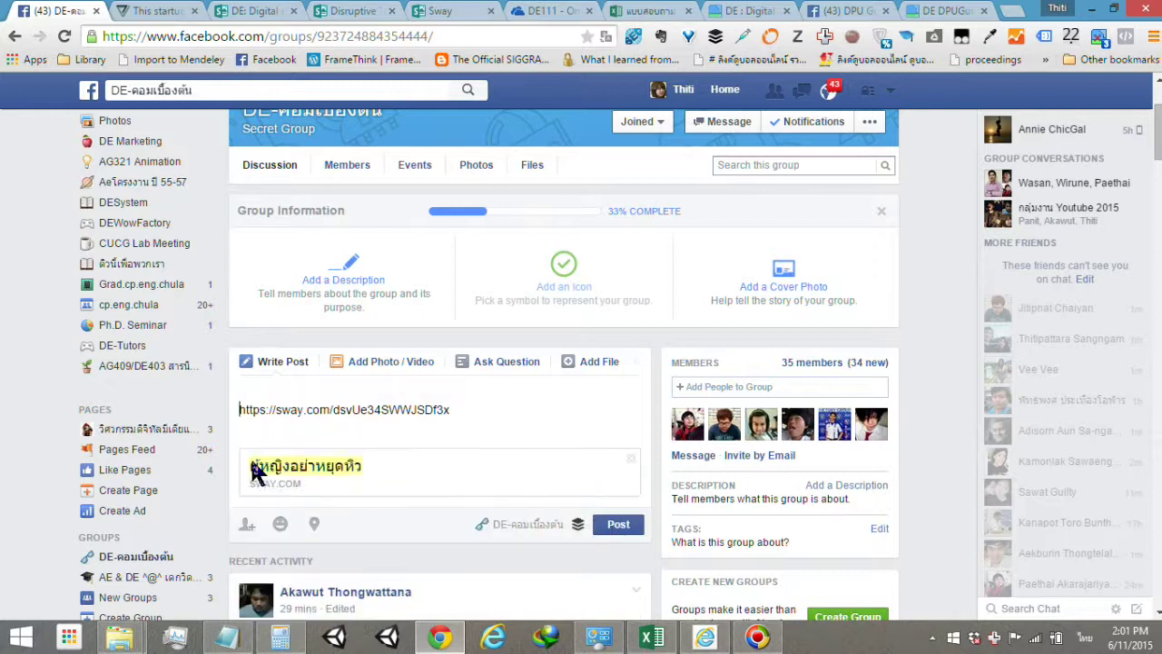
type("ขอ")
key("BackSpace")
key("BackSpace")
type("นำเสนอ")
key("BackSpace")
key("BackSpace")
key("BackSpace")
key("BackSpace")
key("BackSpace")
type("ำเสนอเกม ผู้หญิงหิวมาก ")
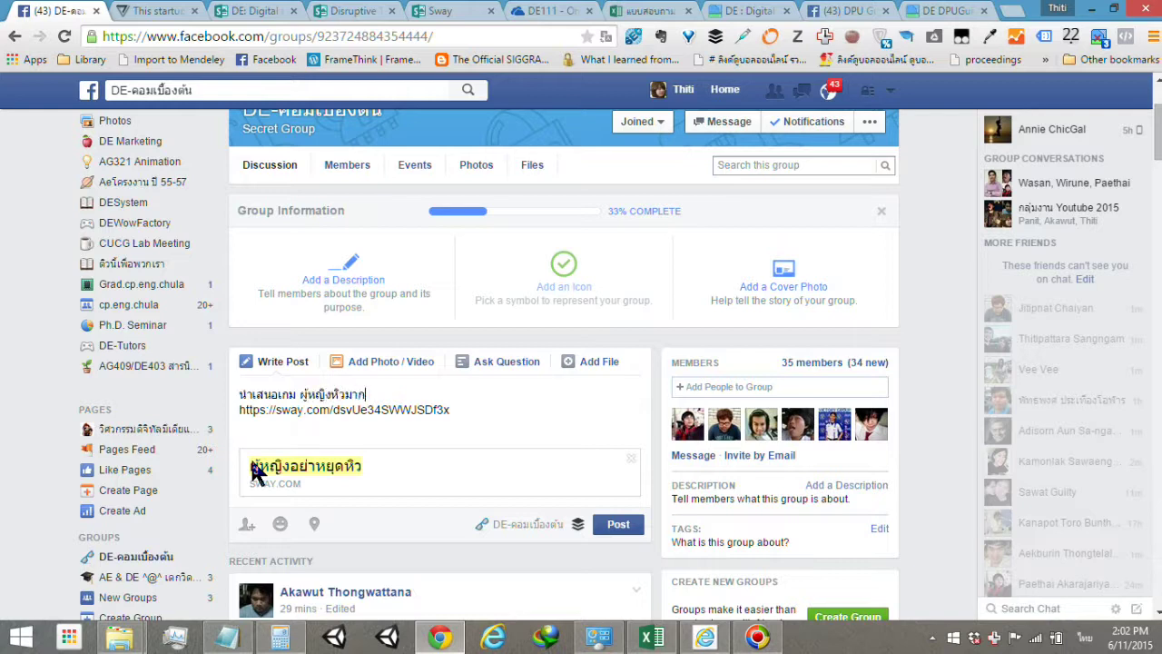
type("กลุ่ม")
type("พี")
type("่บาส")
- Publish the post and open the shared Sway from its link
left_click(622, 530)
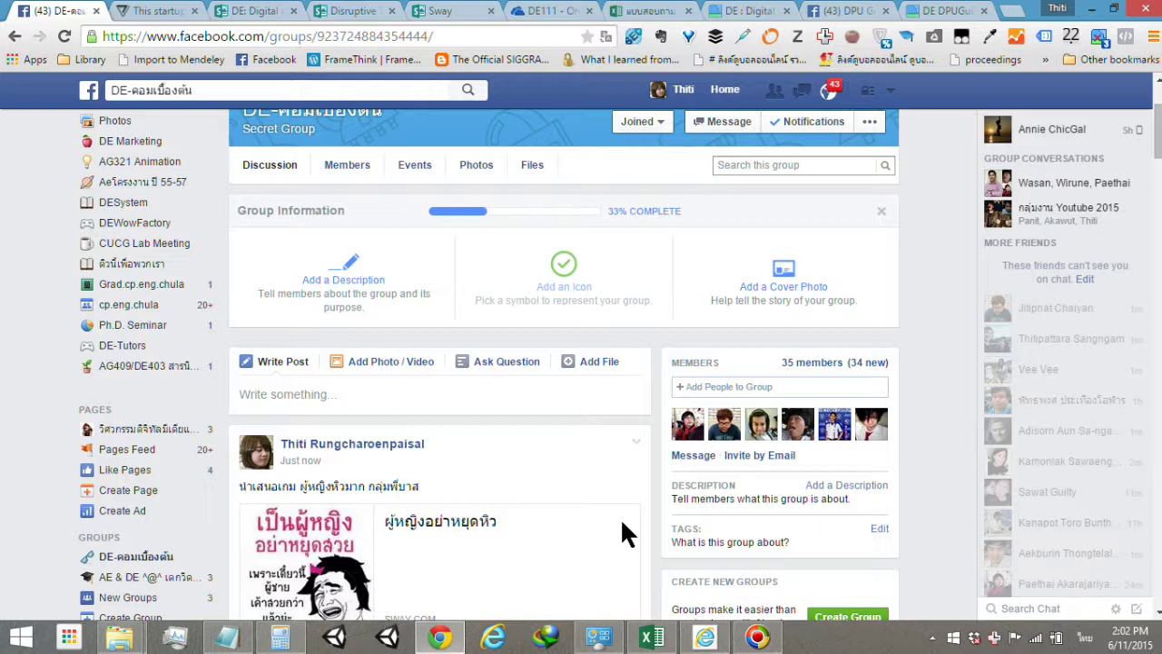
scroll(490, 490, "down", 3)
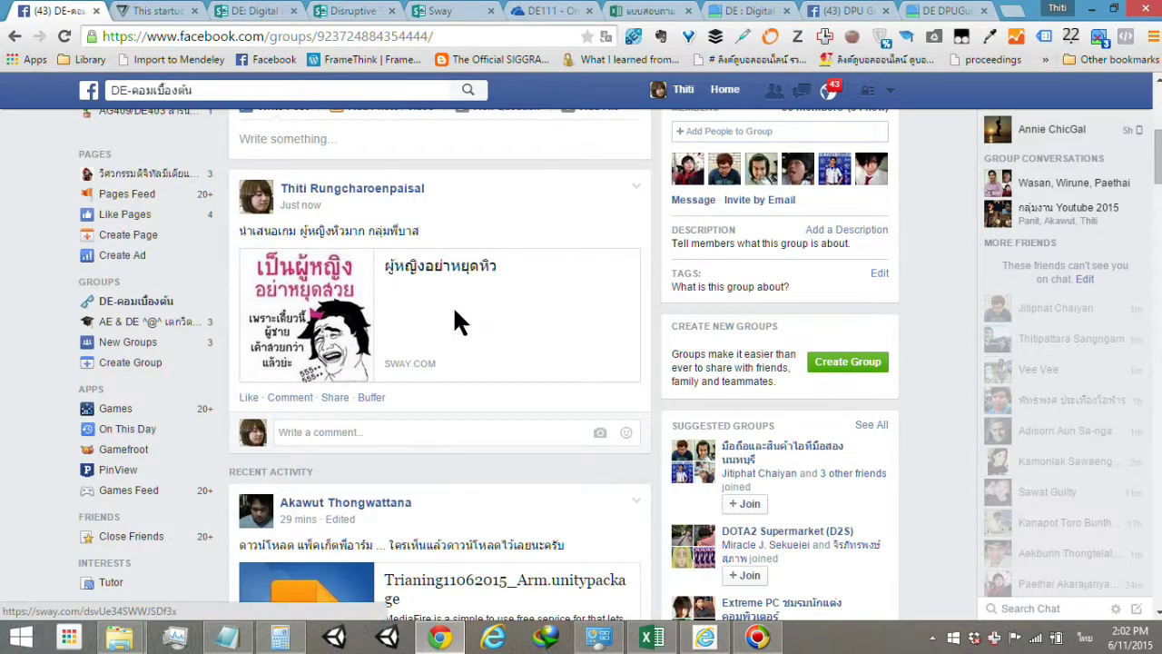
left_click(431, 283)
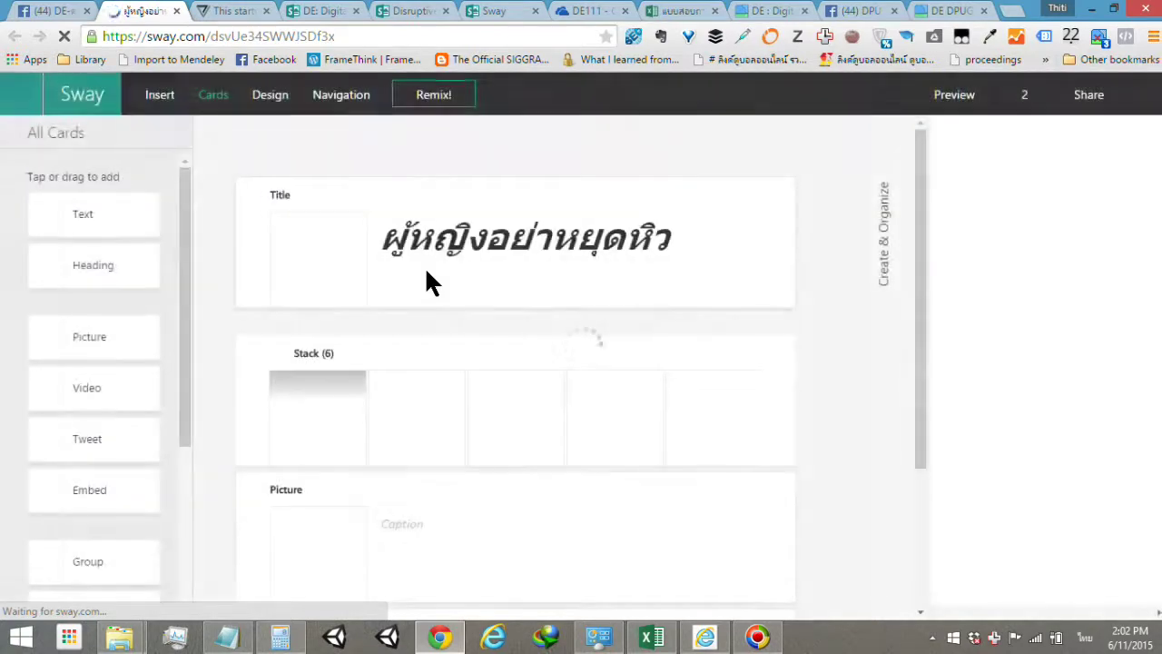
- Preview the shared Sway and scroll from the Thai meme title through the six picture cards and back
left_click(953, 98)
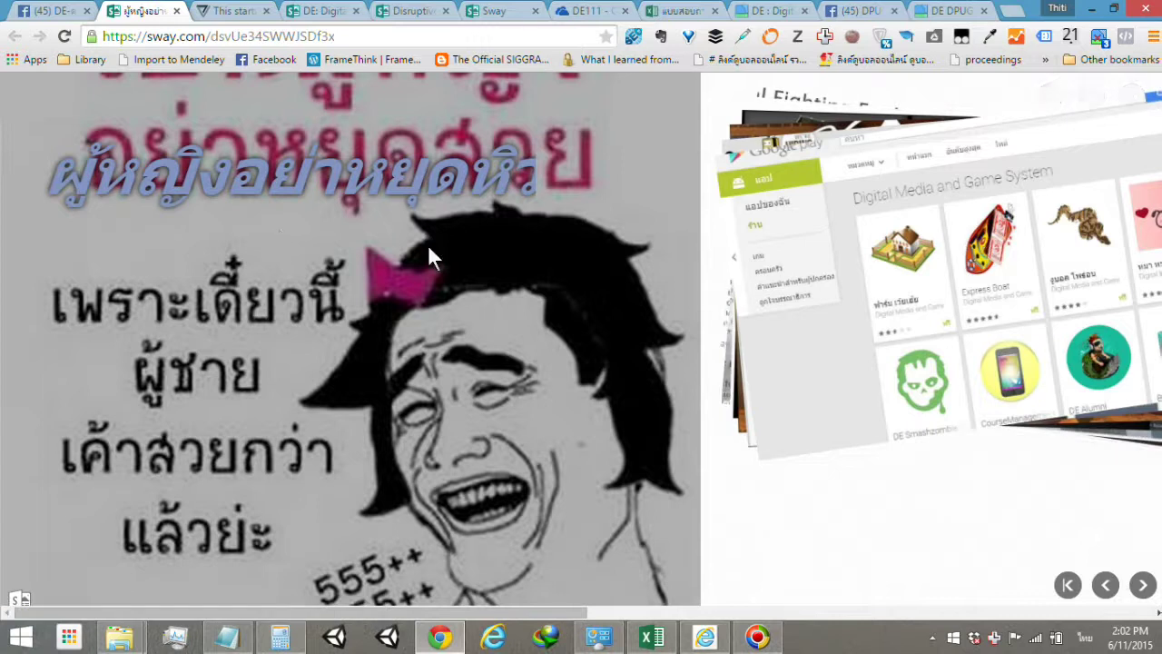
scroll(525, 245, "down", 2)
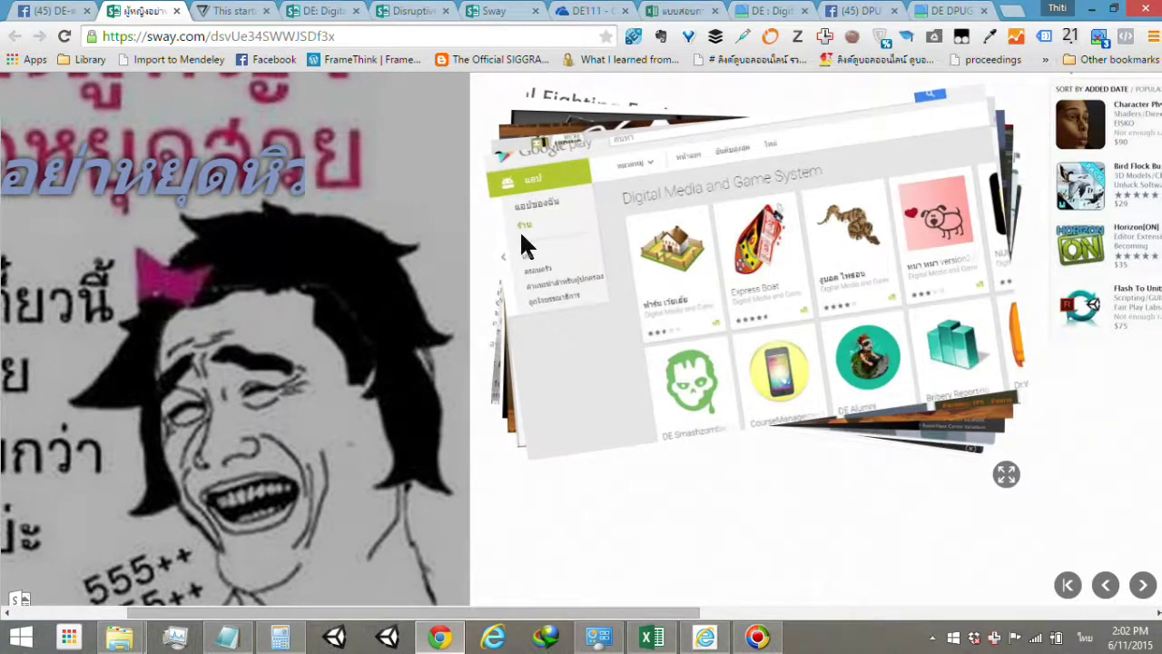
scroll(525, 243, "up", 1)
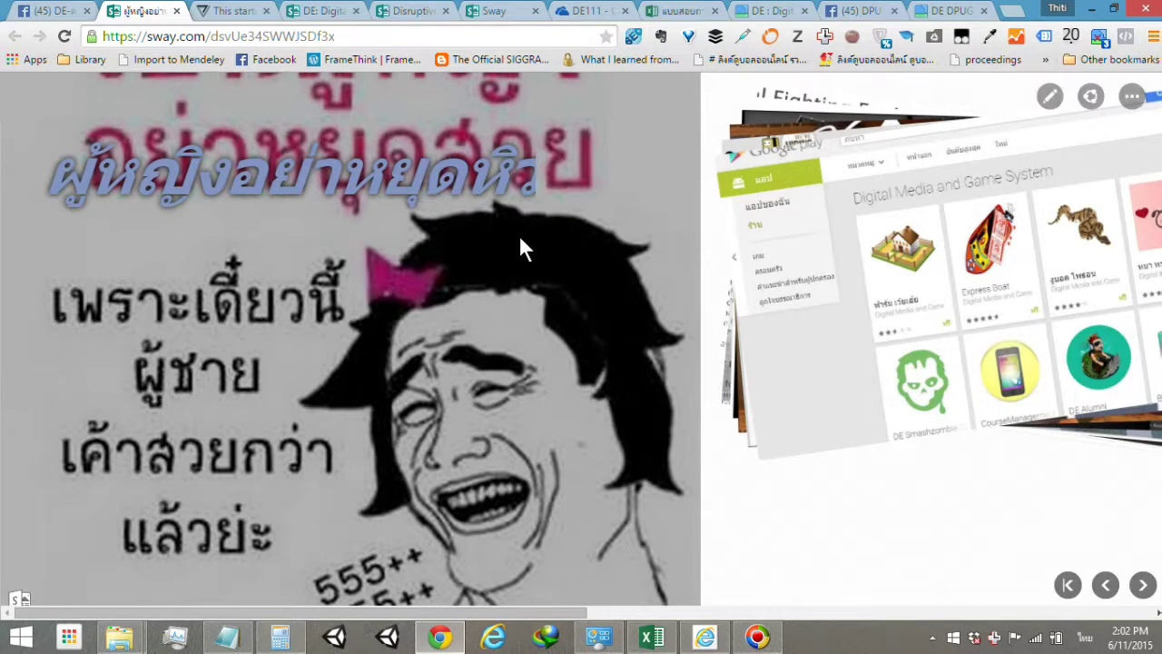
scroll(519, 234, "down", 5)
scroll(519, 238, "down", 2)
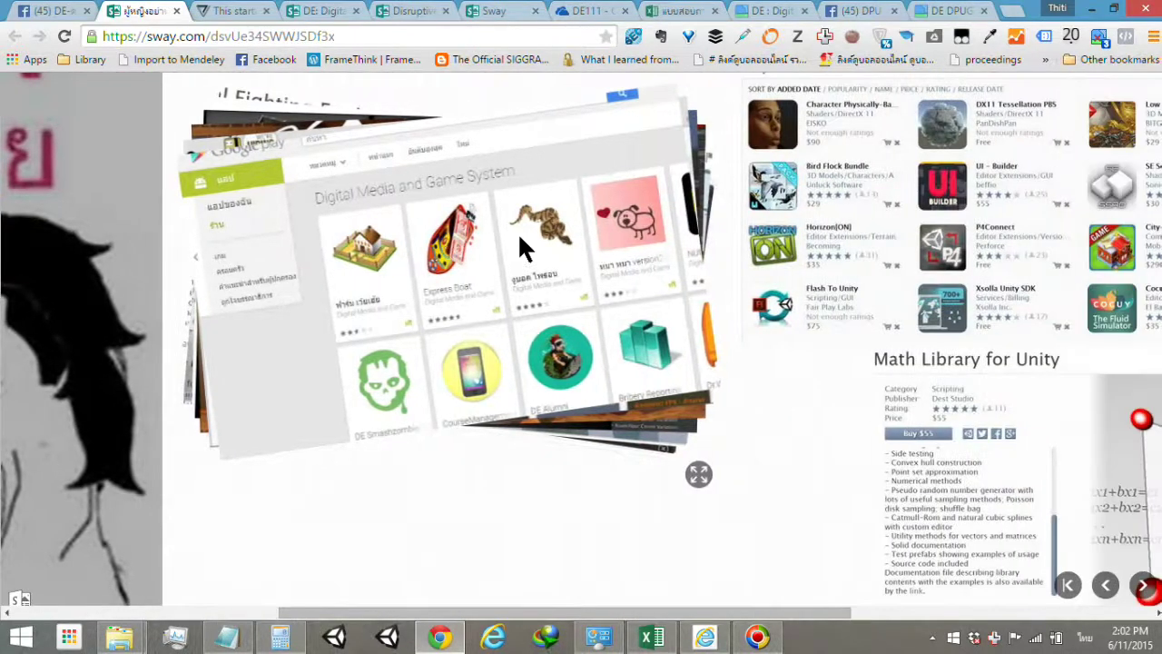
scroll(443, 225, "down", 2)
scroll(440, 220, "down", 4)
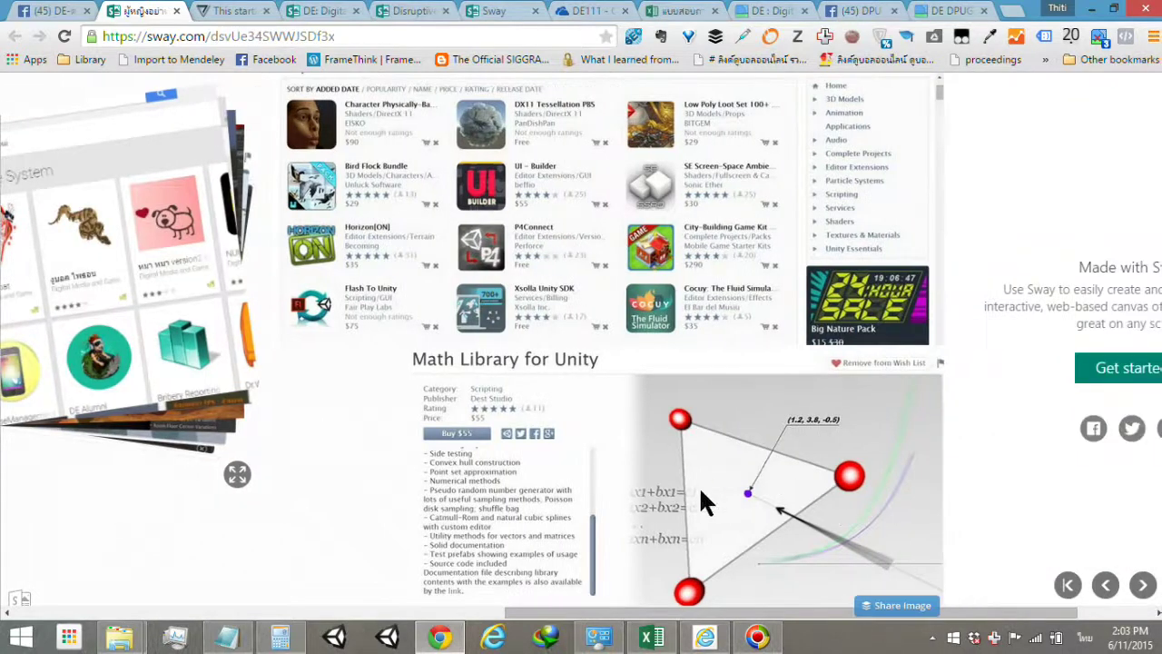
scroll(623, 478, "down", 2)
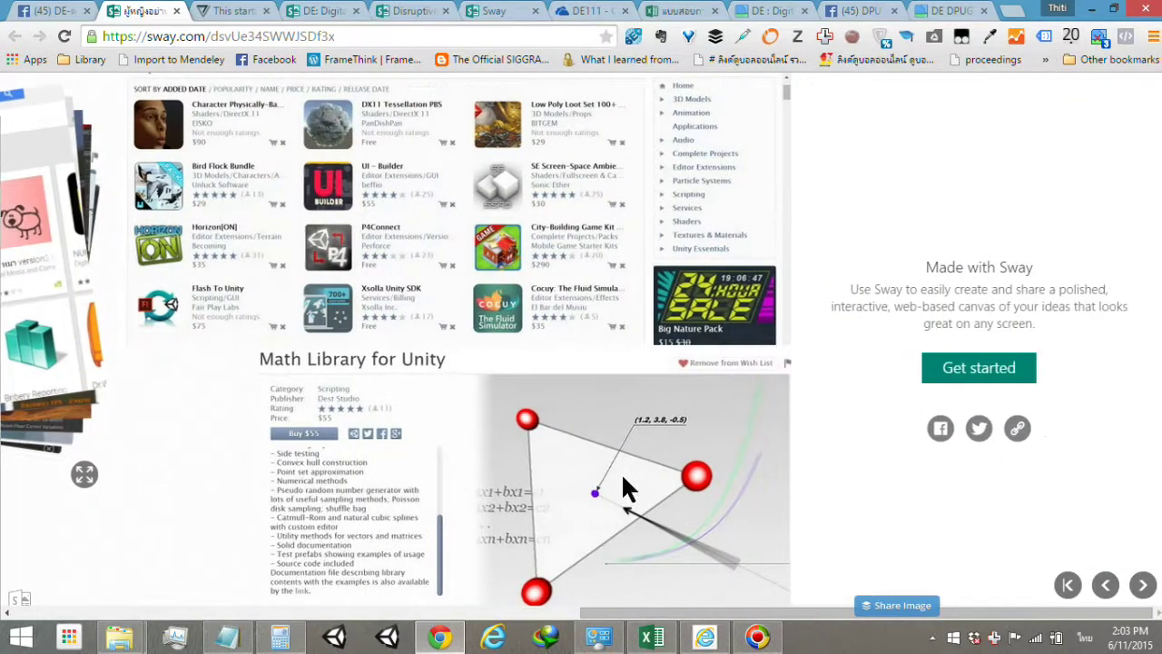
scroll(622, 479, "up", 2)
scroll(623, 479, "up", 1)
scroll(623, 472, "up", 1)
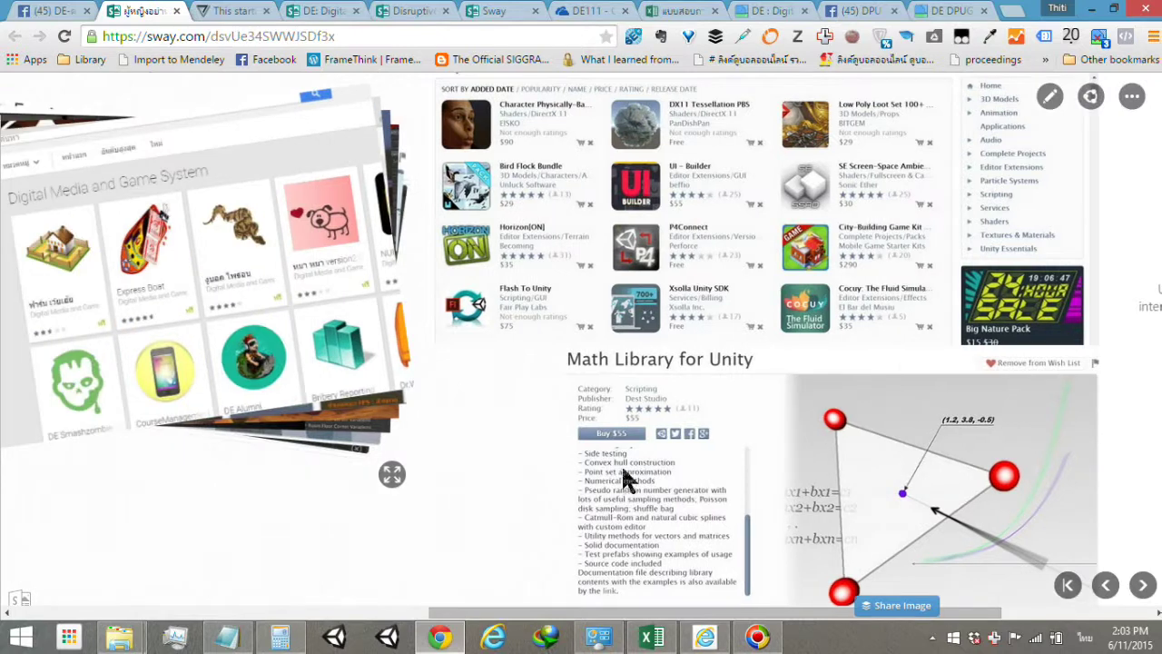